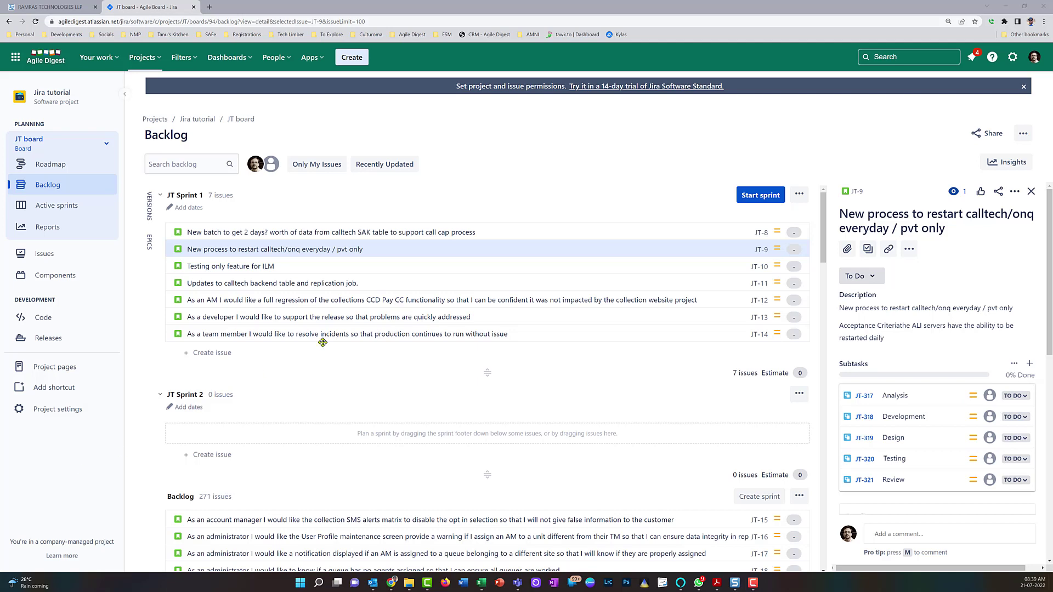
Review the sub-tasks of stories JT-8, JT-9 and JT-10, including the assignee and original estimate of JT-8's Analysis sub-task.
left_click(317, 238)
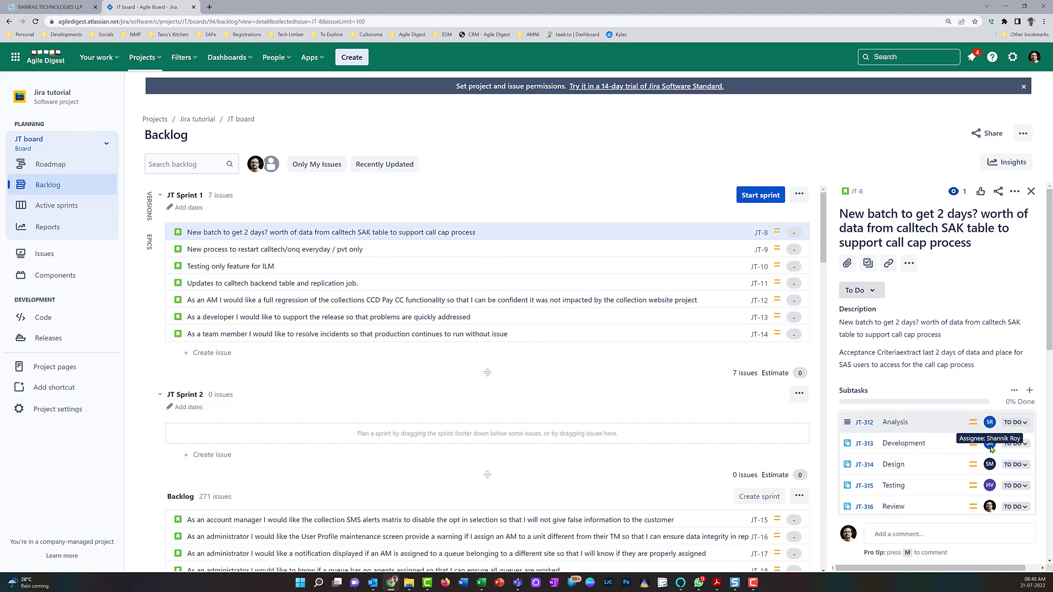
left_click(865, 423)
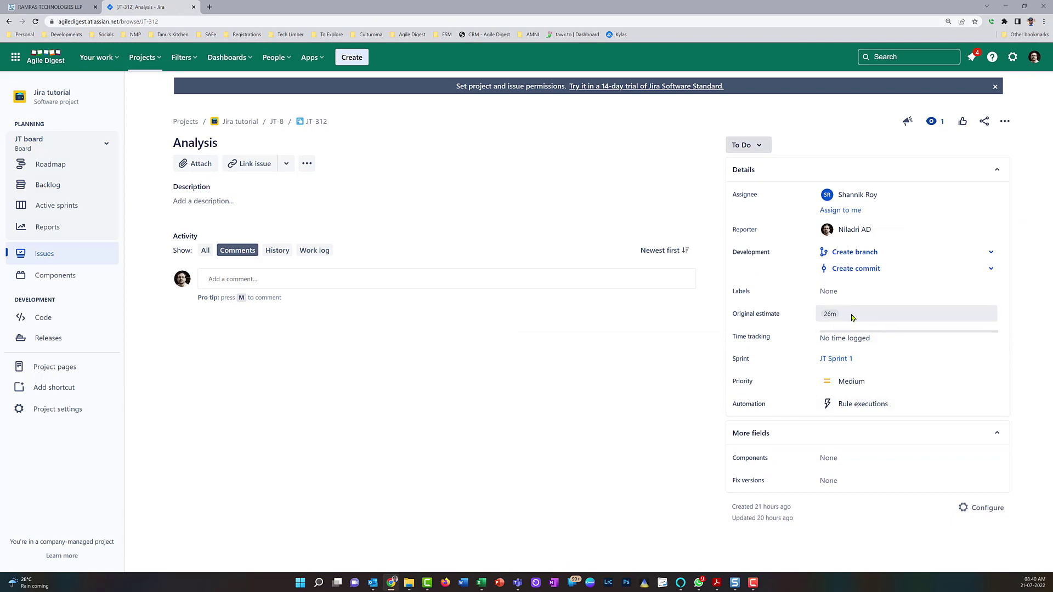
left_click(9, 21)
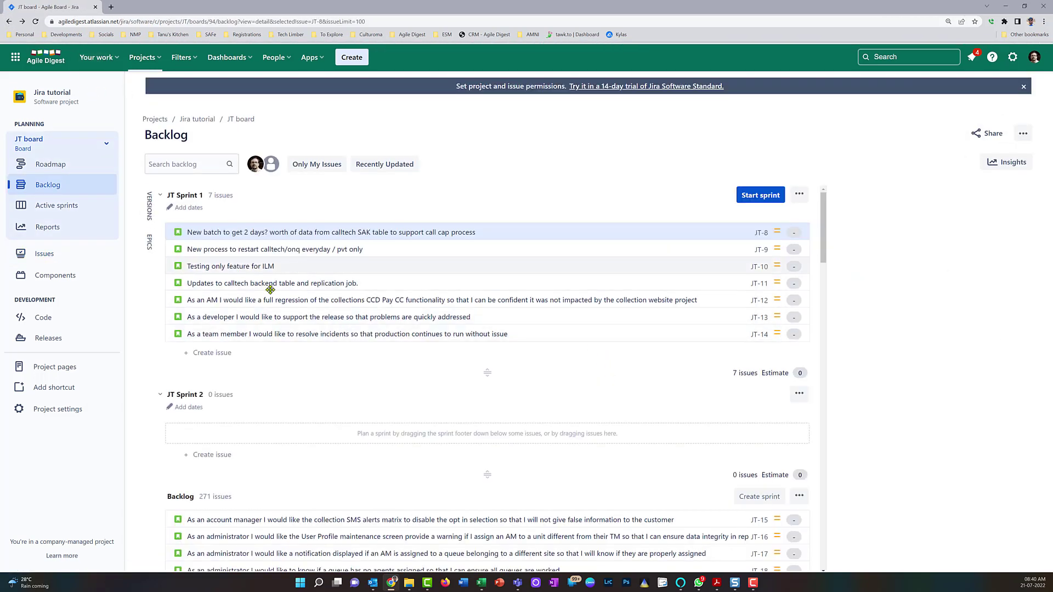
left_click(275, 251)
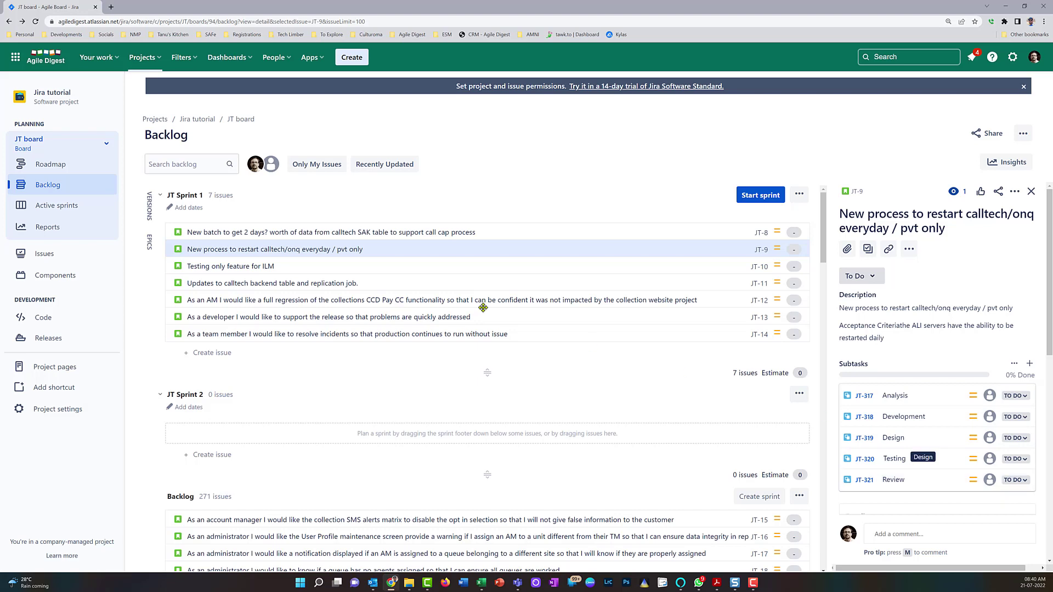
left_click(256, 271)
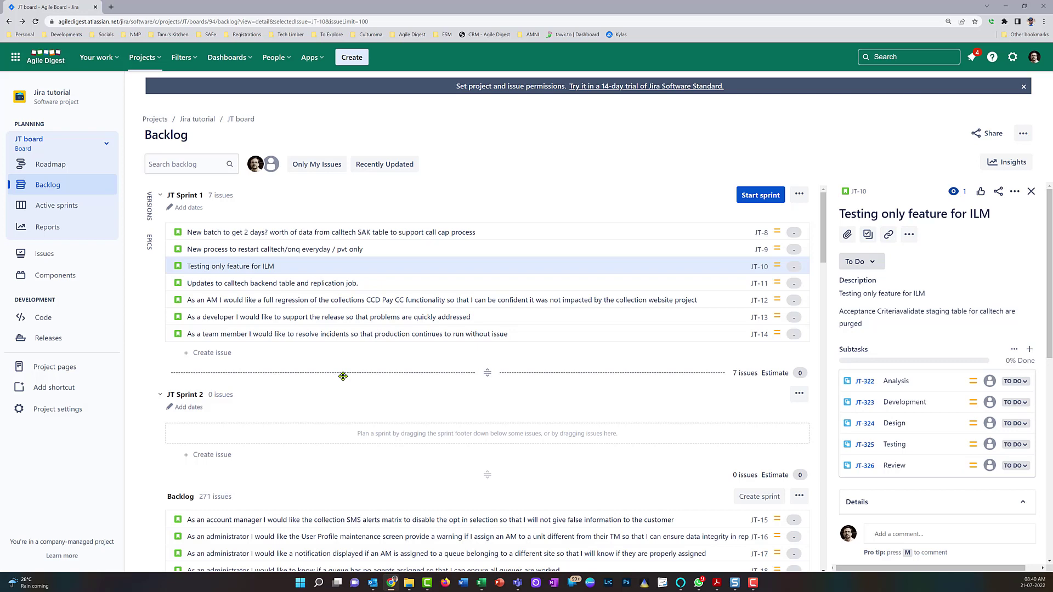
Select stories JT-9 through JT-14 in JT Sprint 1 and view them in the Issue Navigator.
left_click(324, 254)
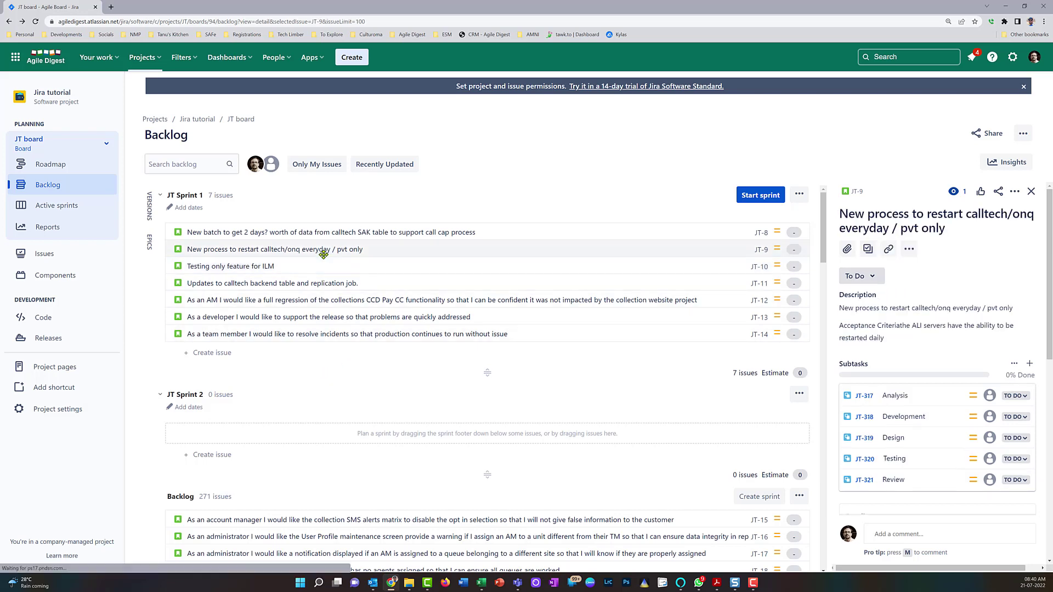
left_click(281, 334, "shift")
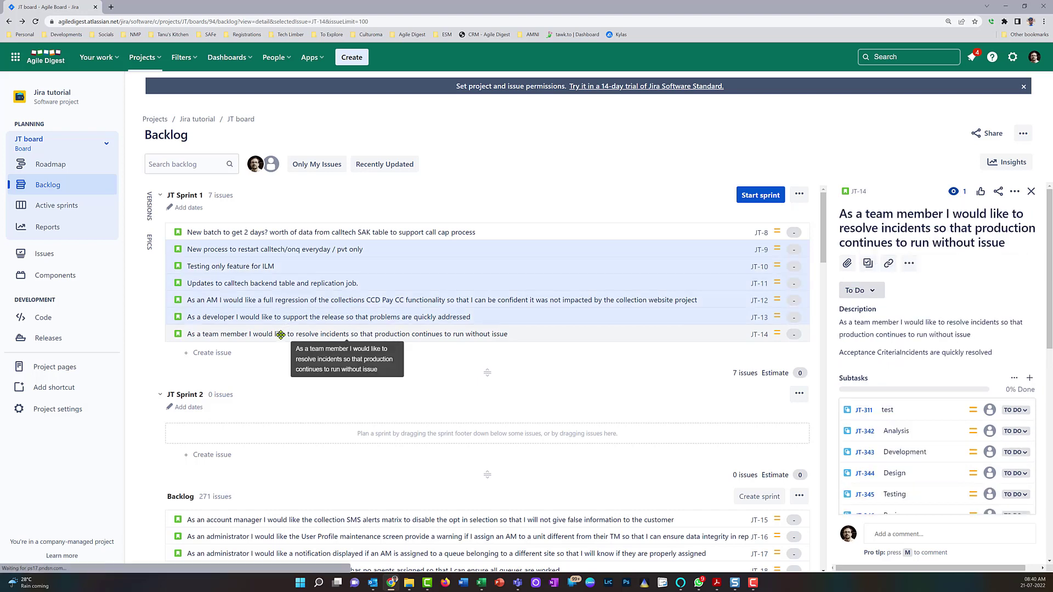
right_click(232, 280)
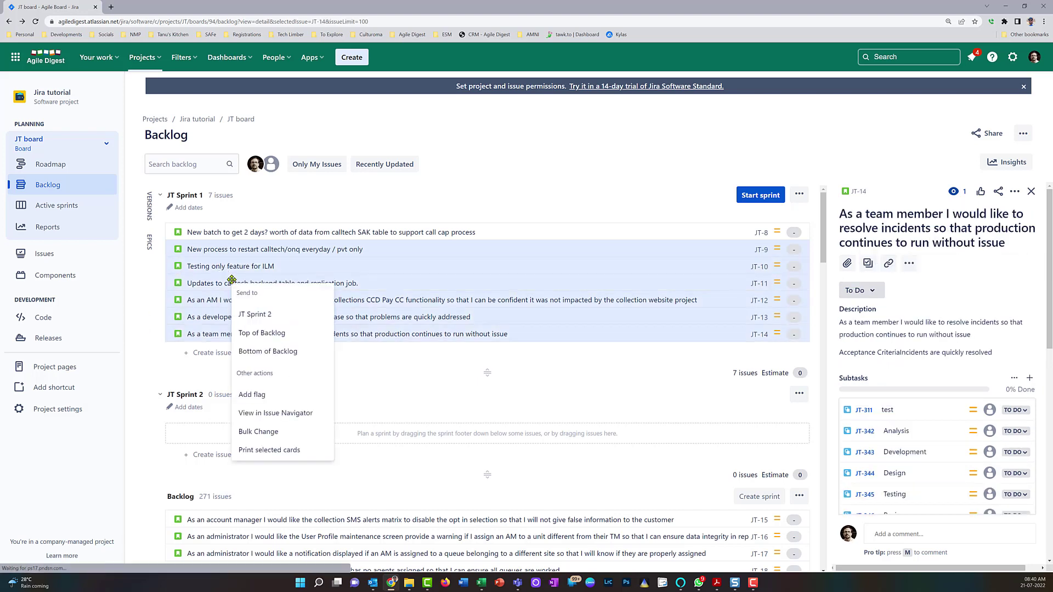
left_click(269, 419)
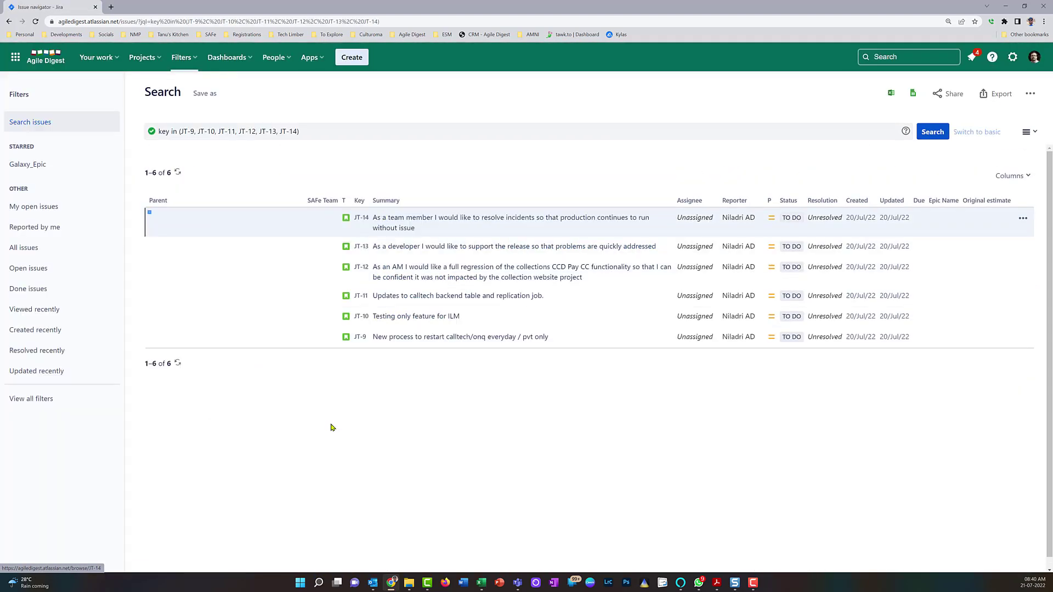
Change the query to "Parent in (JT-9, JT-10, JT-11, JT-12, JT-13, JT-14)" and run the search.
left_click(171, 133)
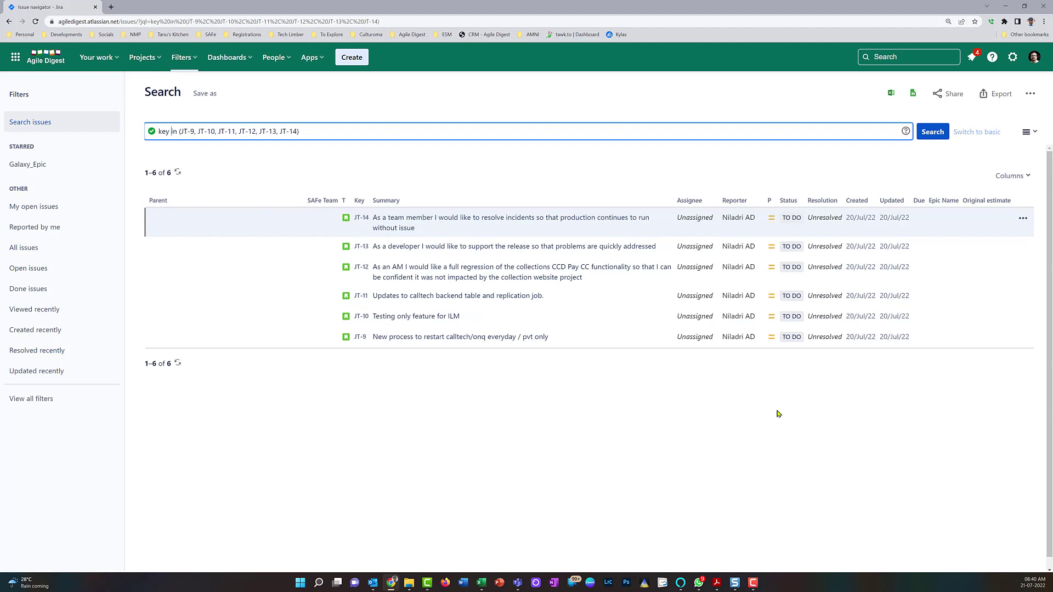
key("ctrl+shift+Right")
key("ctrl+shift+Right")
type("Parent ")
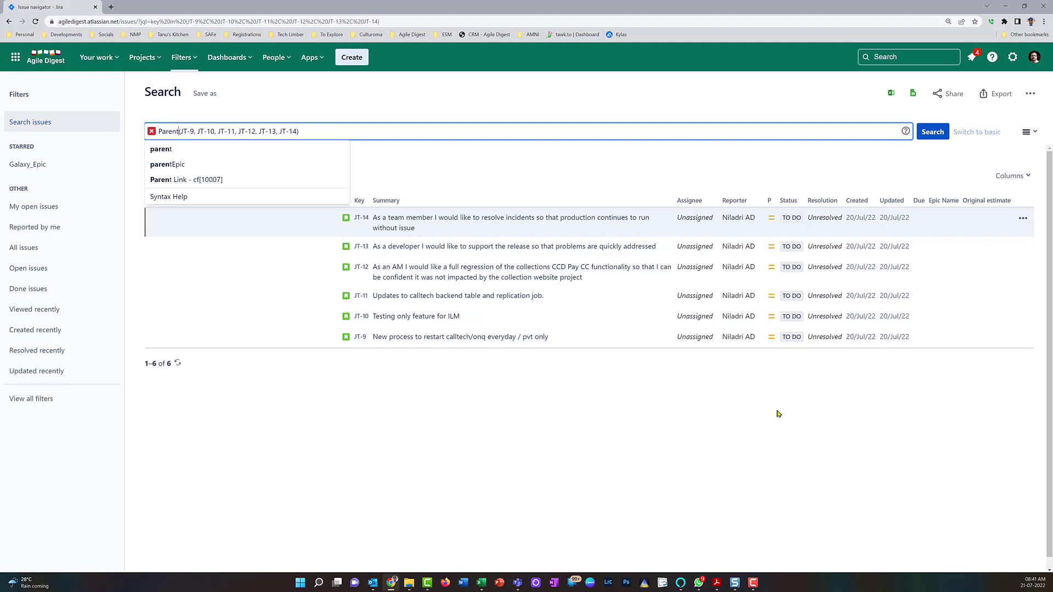
type("in")
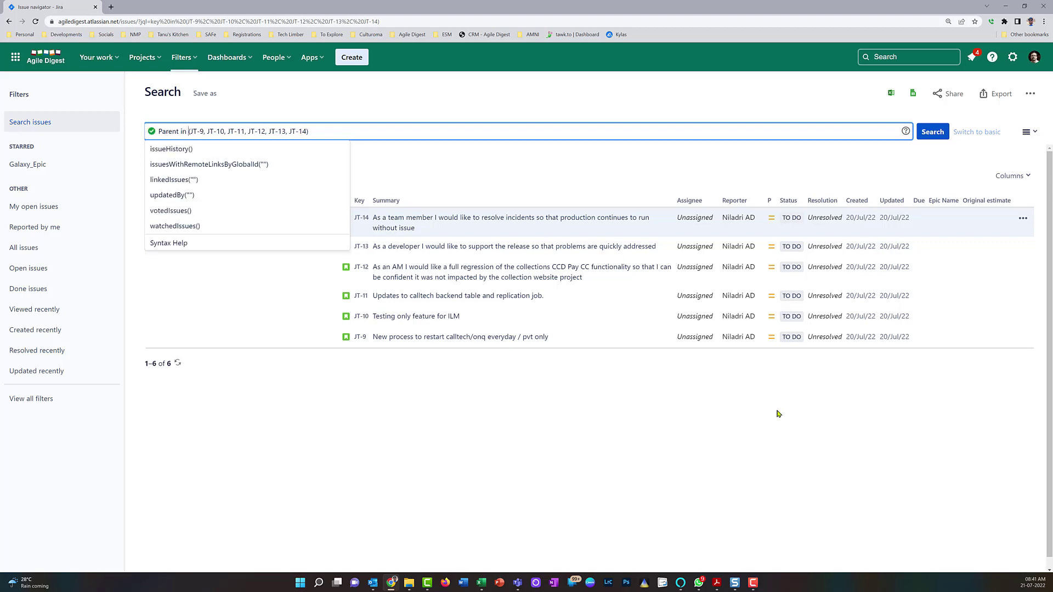
key("Return")
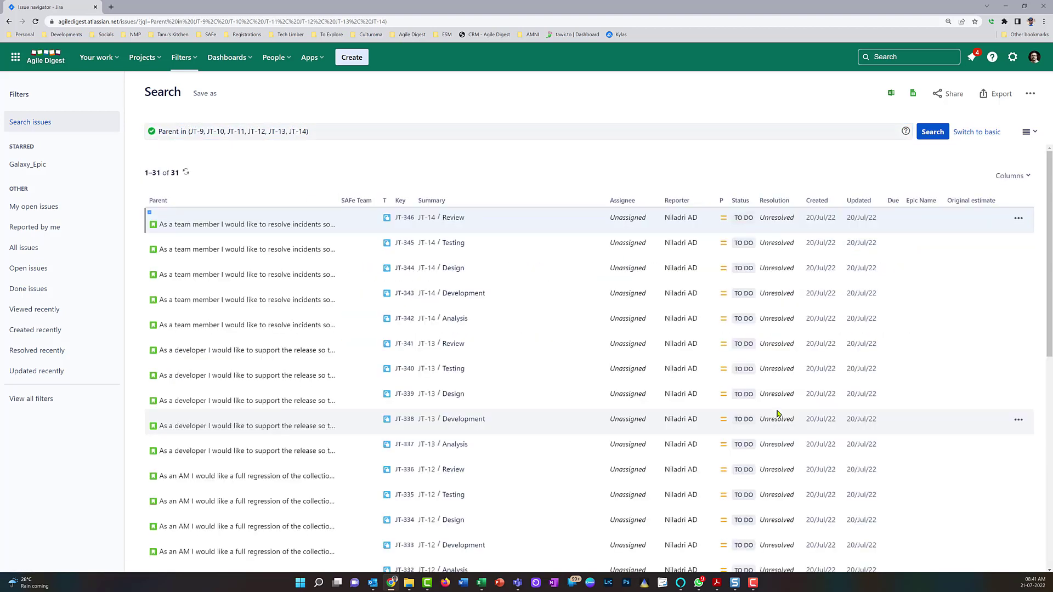
Export the sub-task results as Excel CSV with current fields and open the downloaded Jira (2).csv in Excel.
scroll(372, 411, "down", 8)
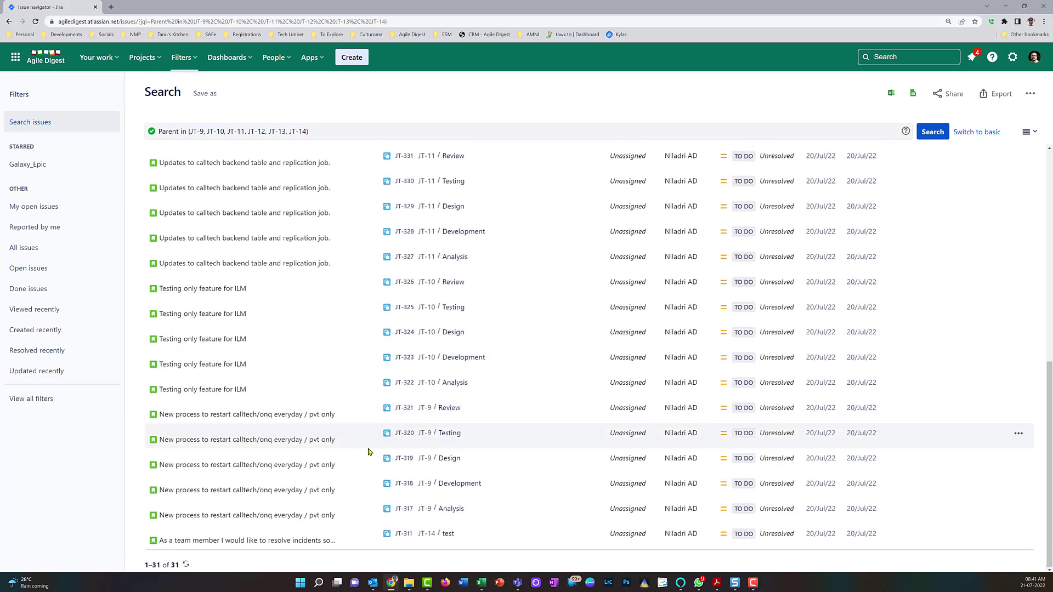
scroll(368, 452, "up", 8)
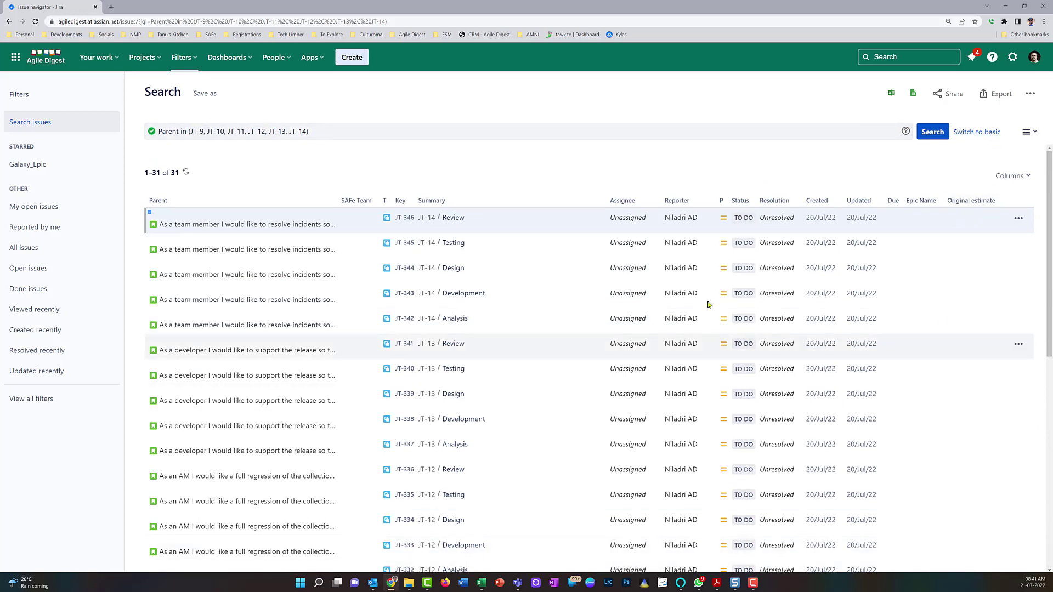
scroll(624, 487, "down", 5)
scroll(623, 488, "up", 5)
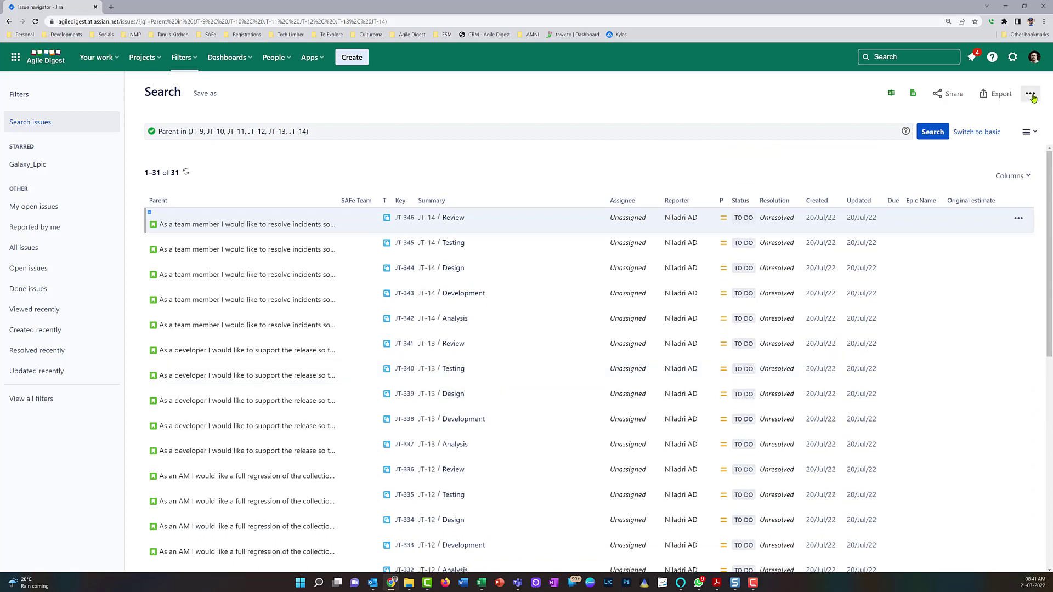
left_click(1004, 95)
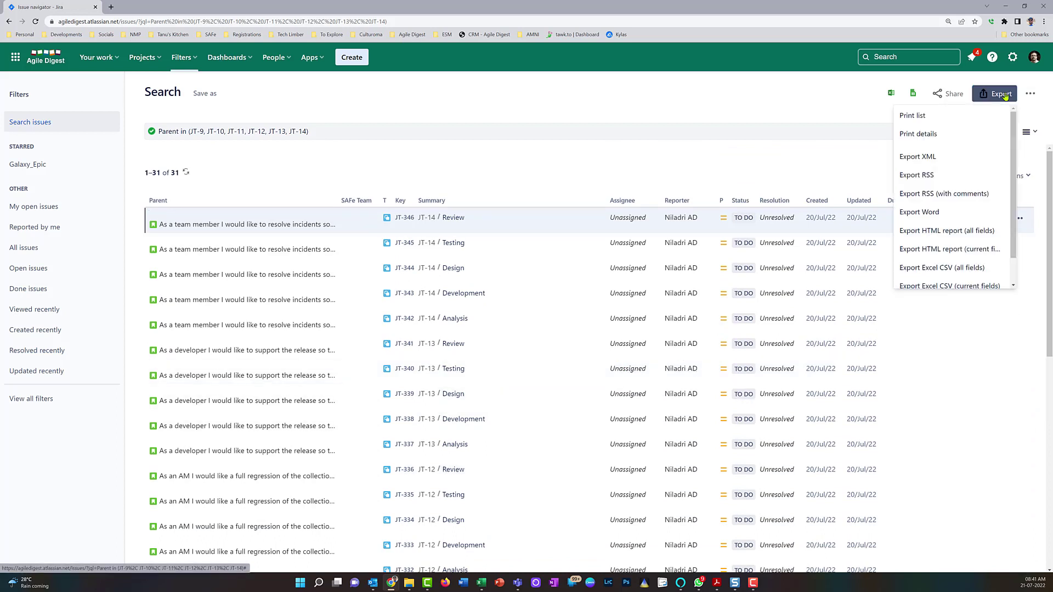
scroll(952, 258, "down", 1)
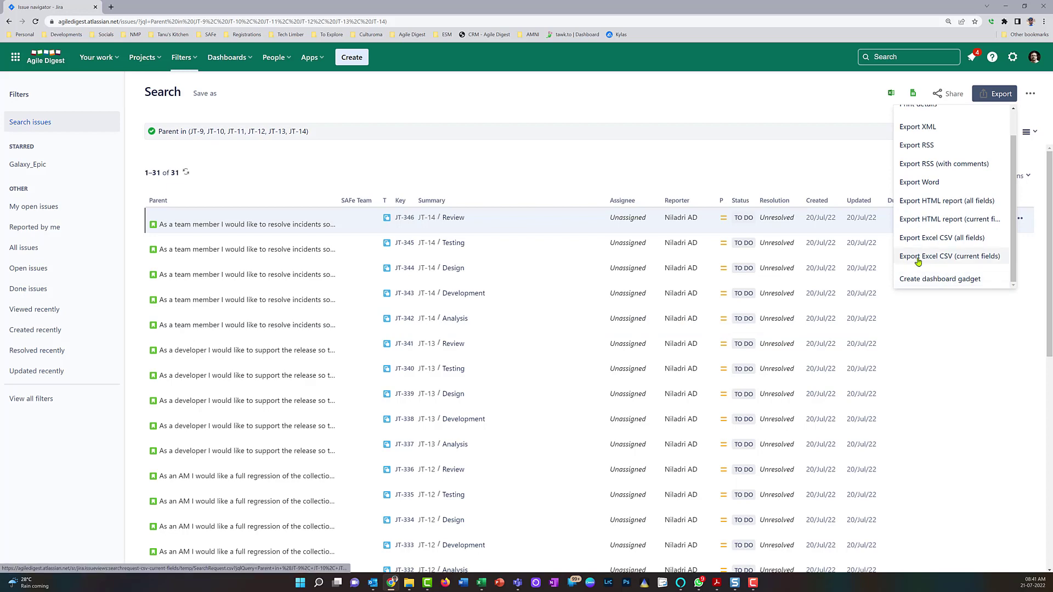
left_click(945, 262)
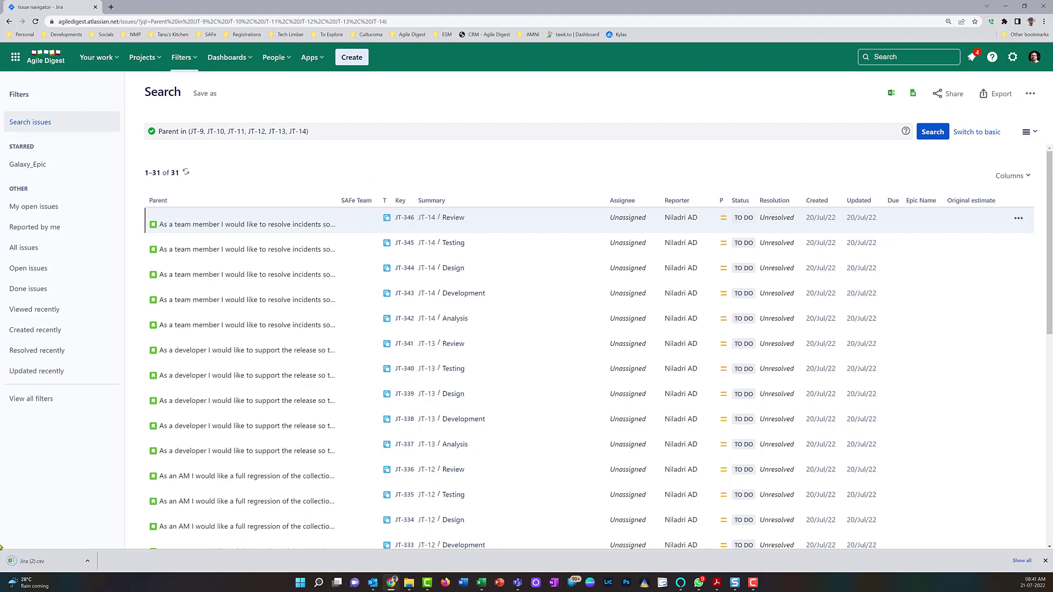
left_click(47, 561)
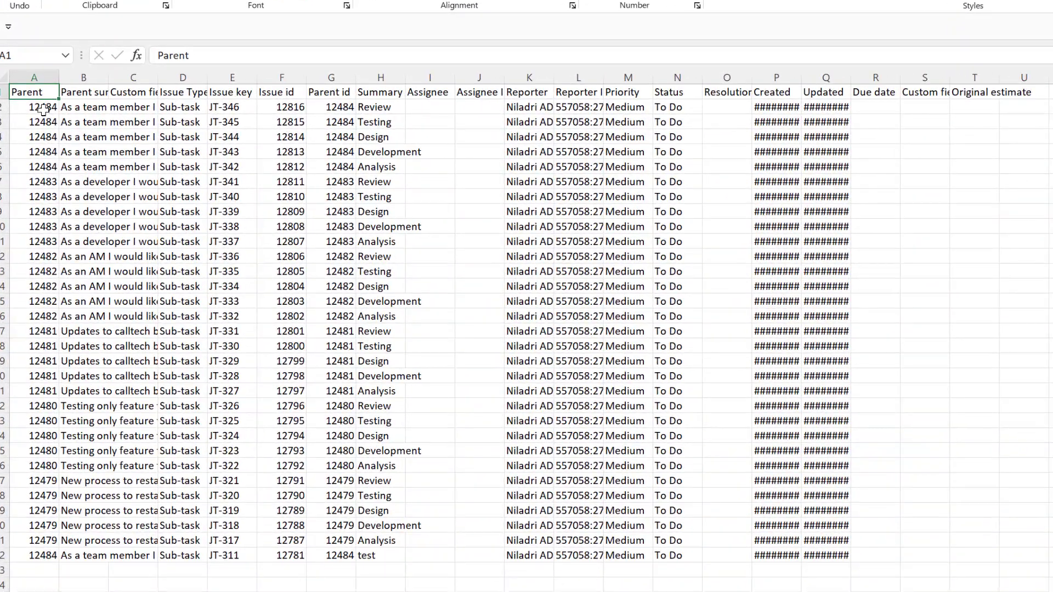
Fit the Summary column to its contents and highlight the Assignee, Original estimate and Issue key headers in yellow.
left_click(29, 125)
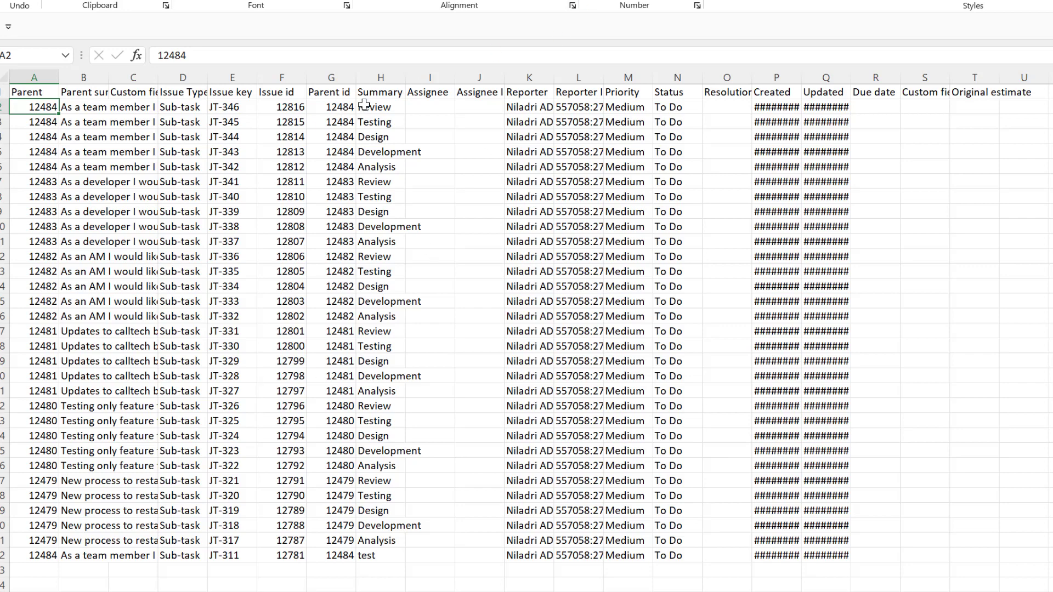
double_click(406, 77)
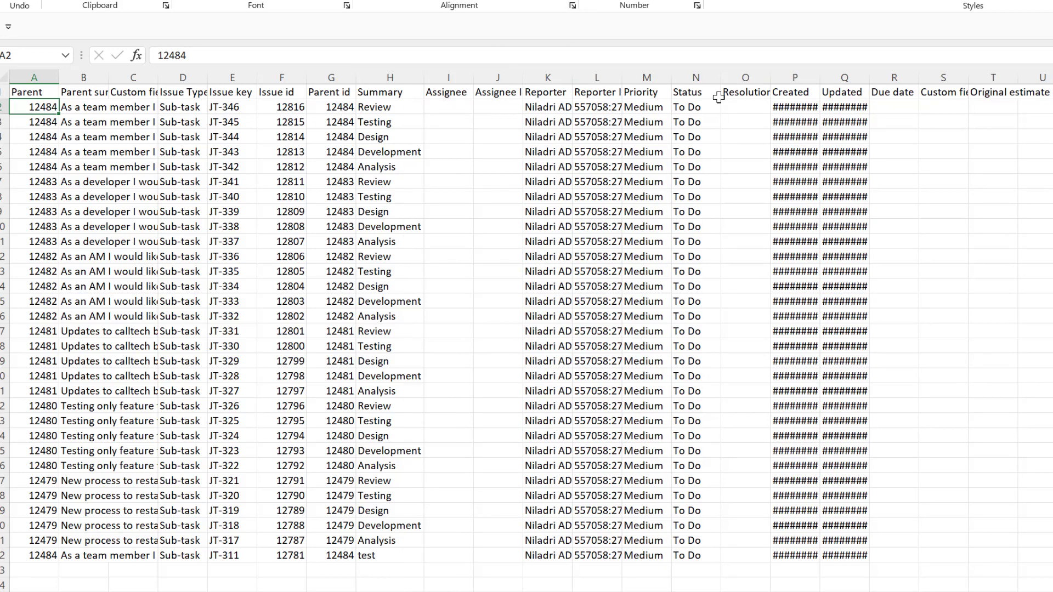
left_click(460, 91)
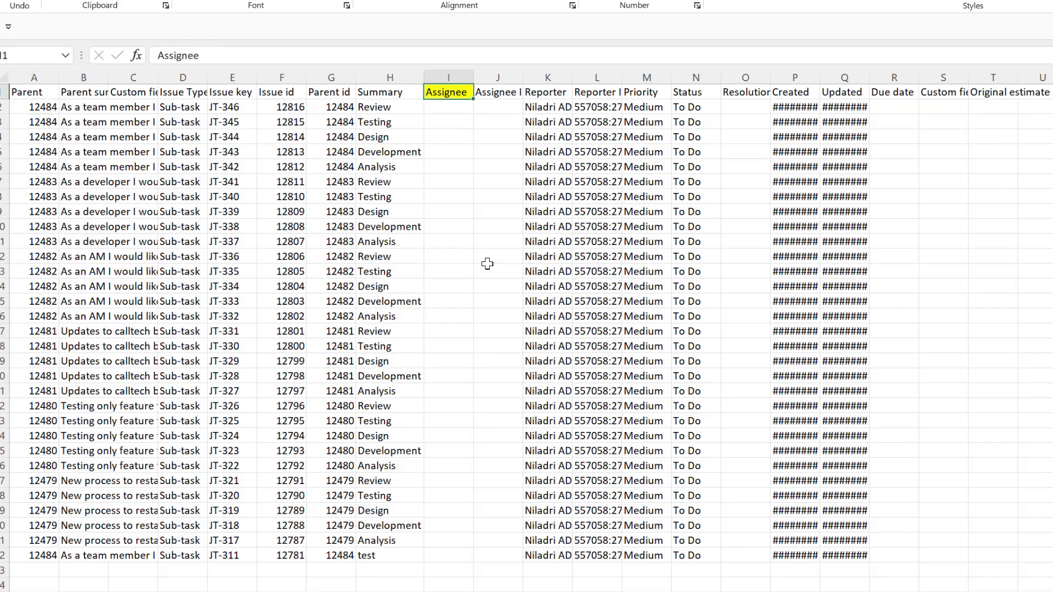
left_click(1000, 93)
key("F4")
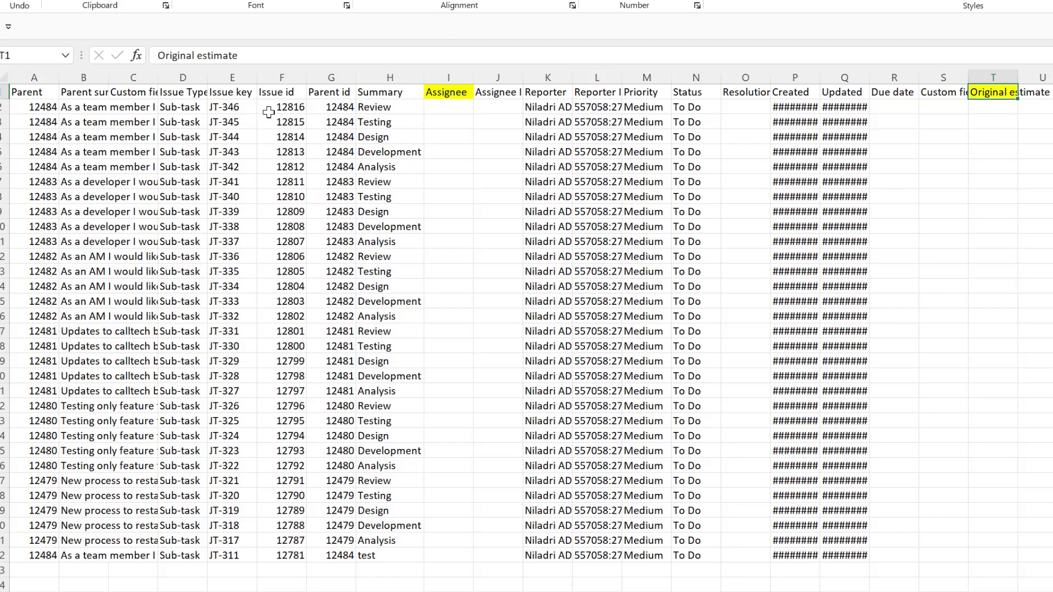
left_click(224, 94)
key("F4")
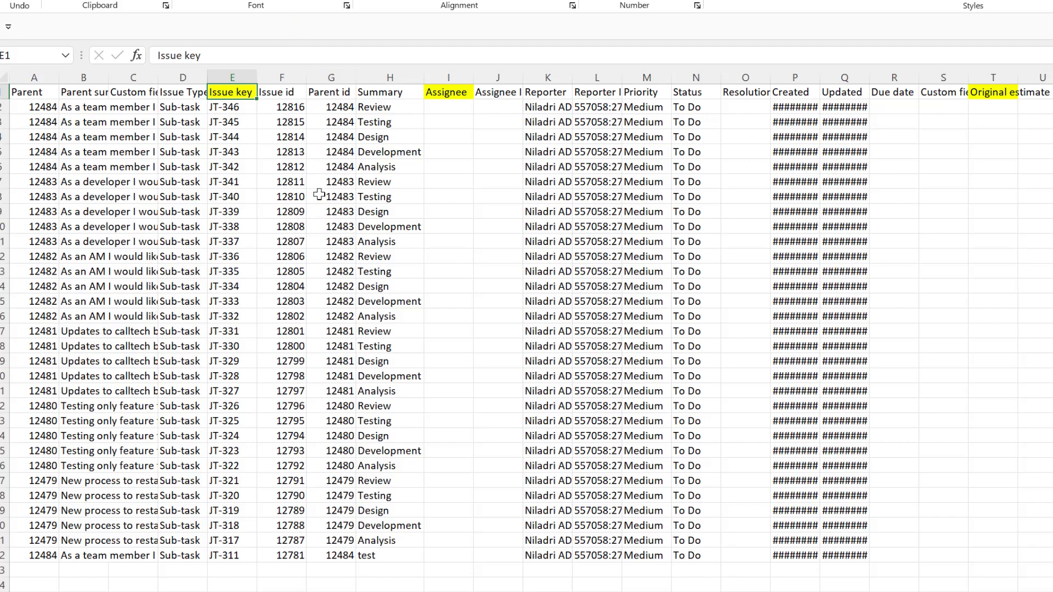
Fit the Assignee Id, Custom field (Epic Name) and Original estimate columns to their contents and widen the Assignee column.
left_click(234, 109)
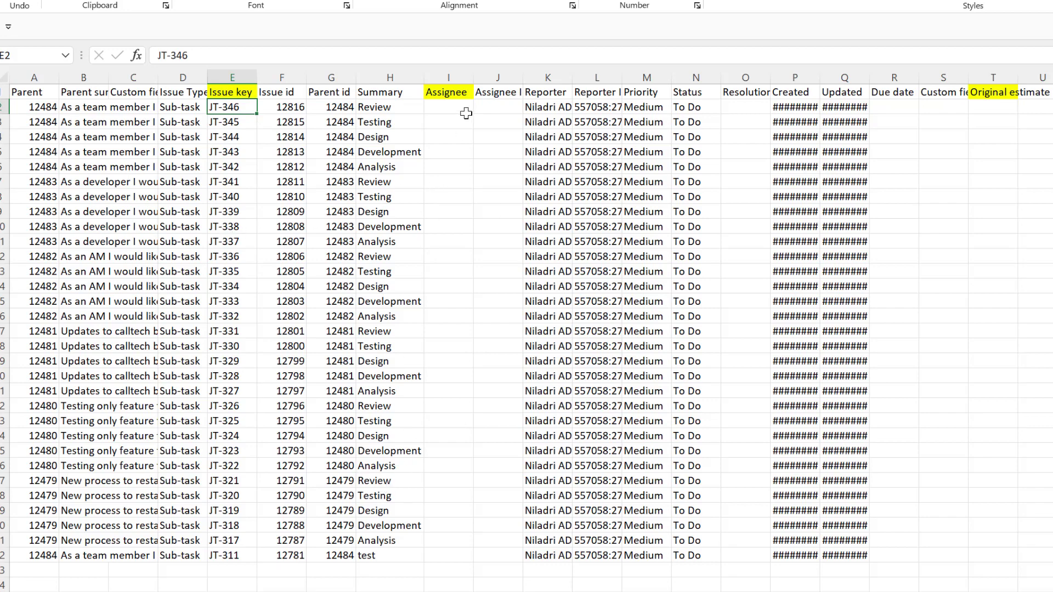
left_click(501, 107)
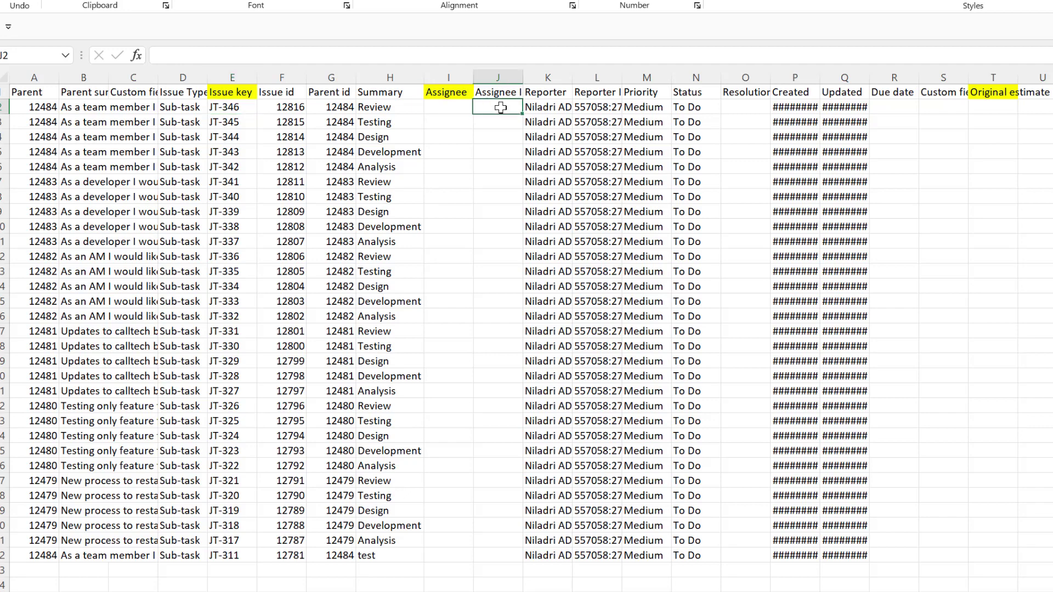
double_click(523, 76)
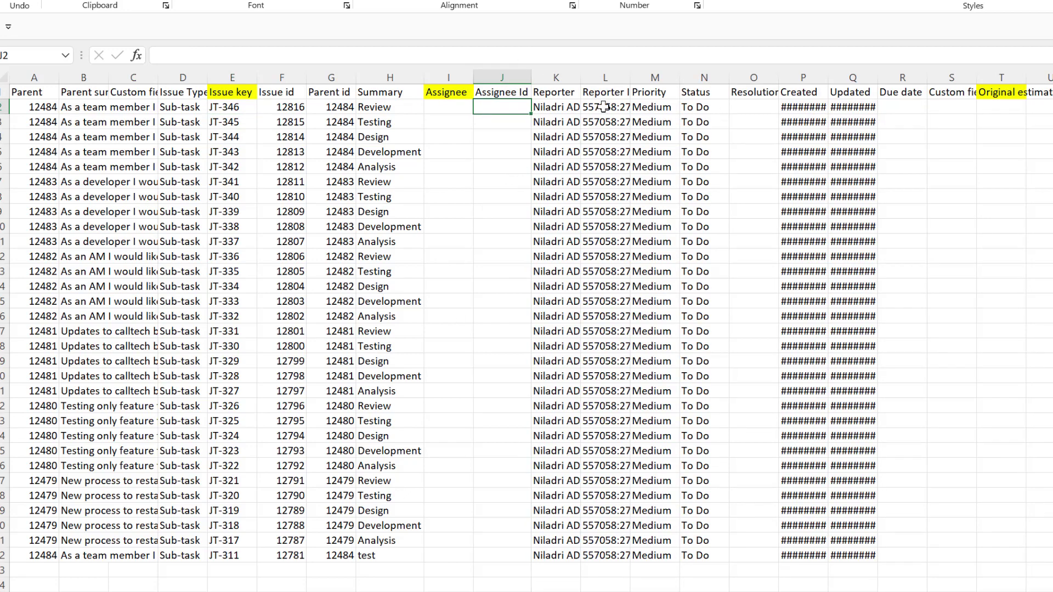
left_click_drag(474, 77, 499, 82)
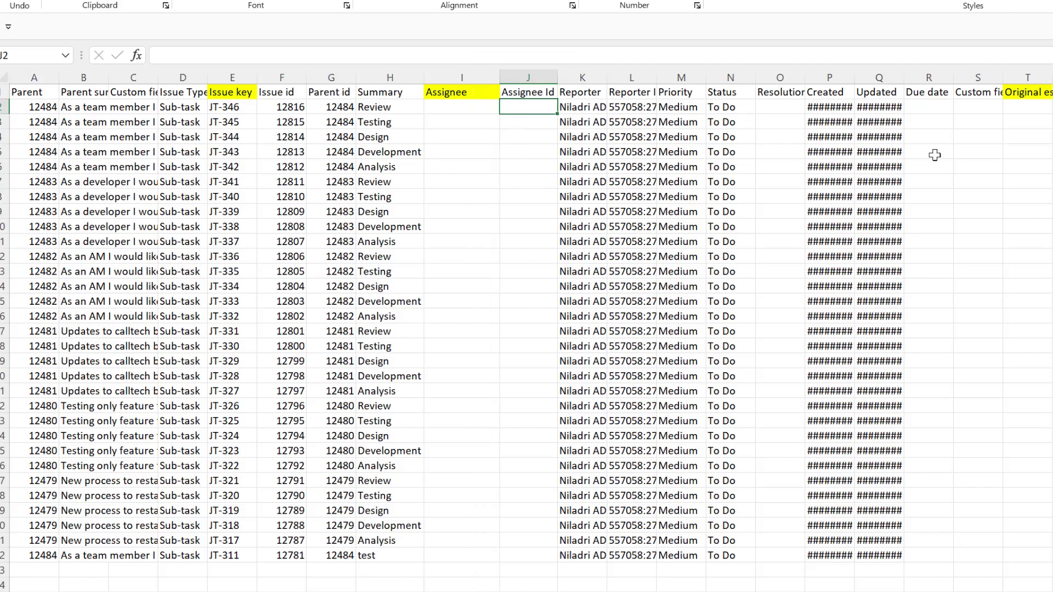
double_click(1003, 77)
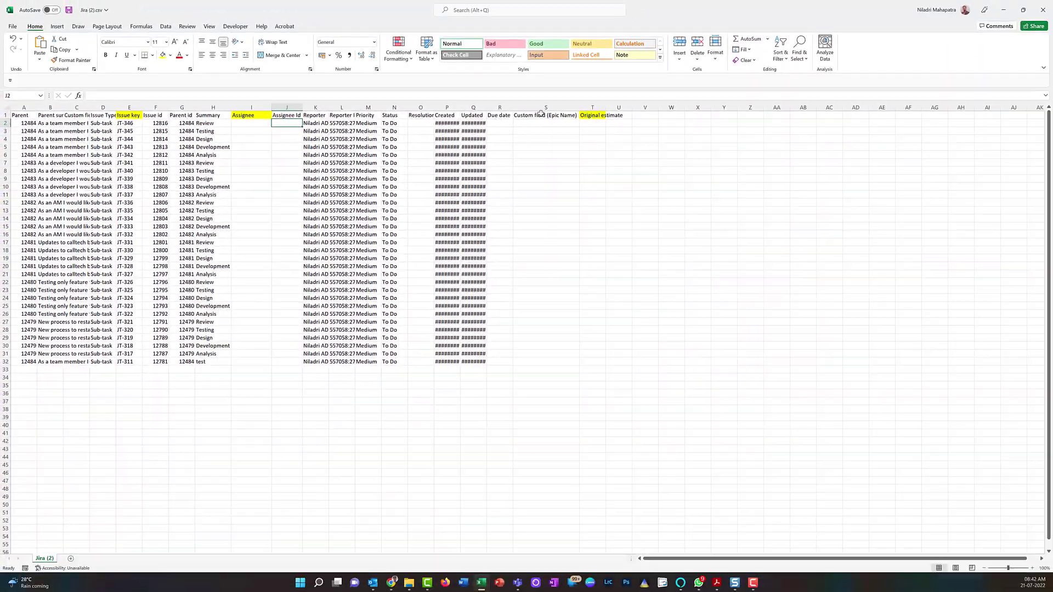
double_click(606, 107)
left_click(604, 124)
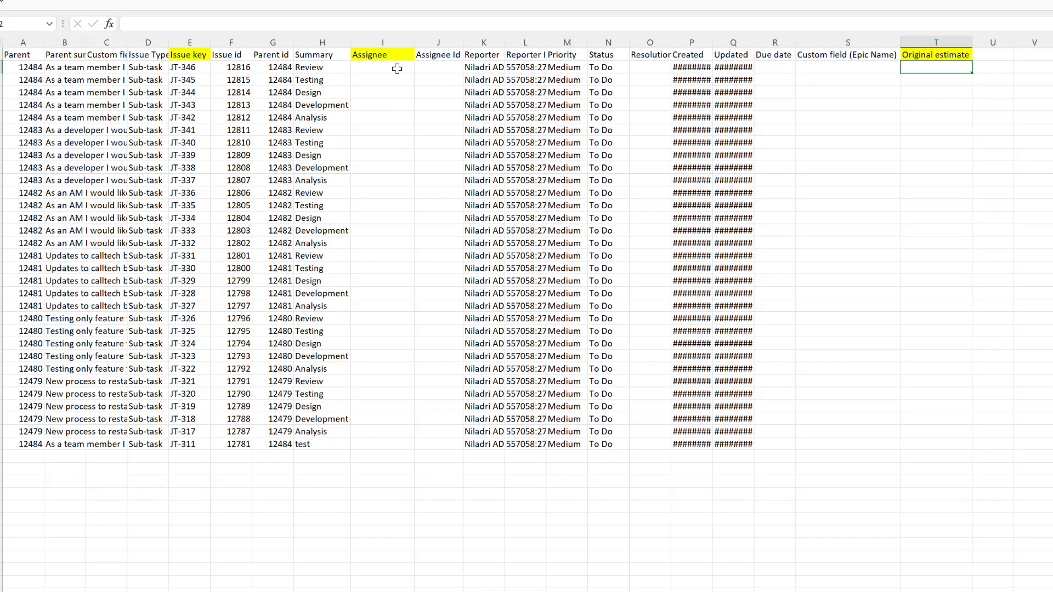
left_click(397, 67)
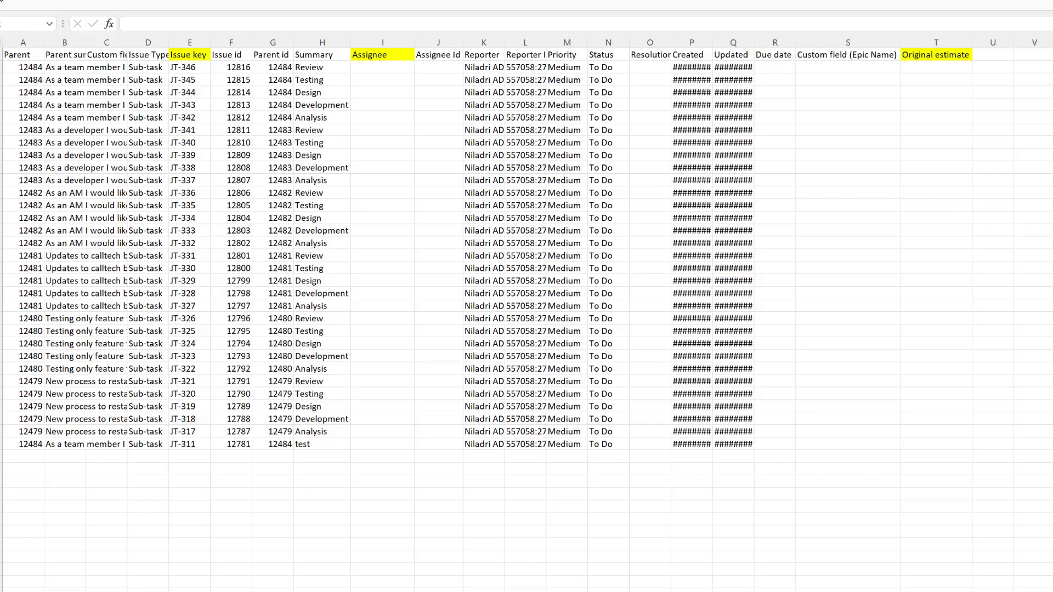
Paste the e-mail addresses of two assignees on separate lines in an untitled Notepad document.
key("ctrl+v")
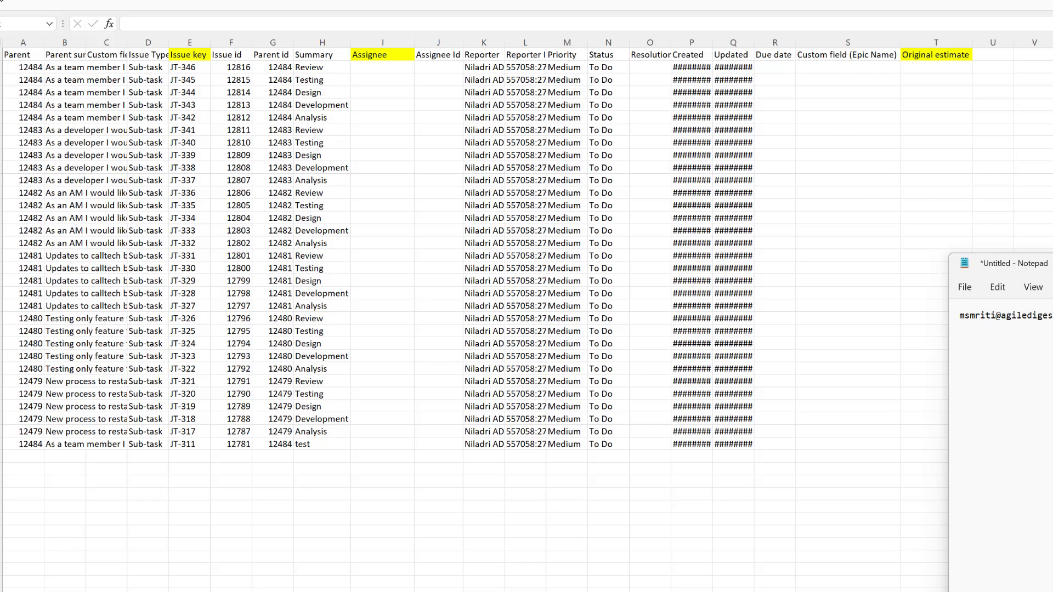
left_click(1051, 316)
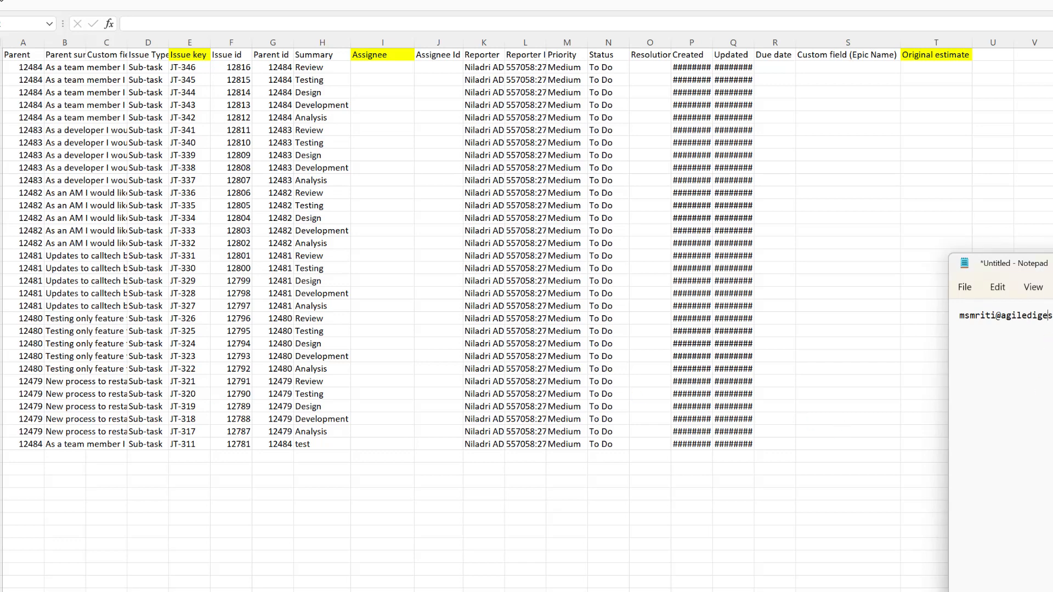
key("ctrl+v")
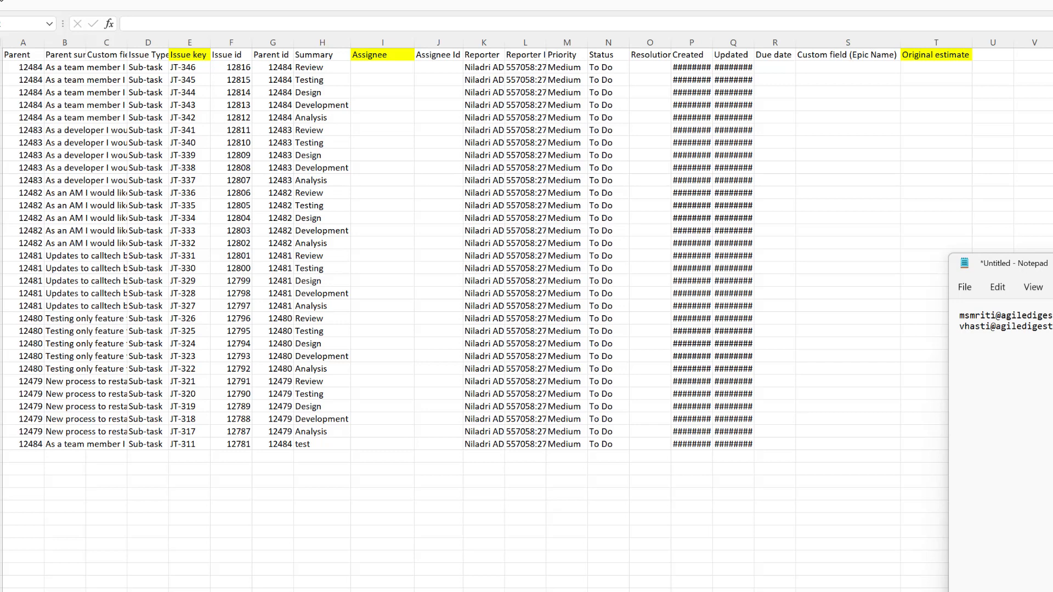
Paste the third assignee's e-mail address on a new line in Notepad and select the whole list for copying.
left_click(1017, 351)
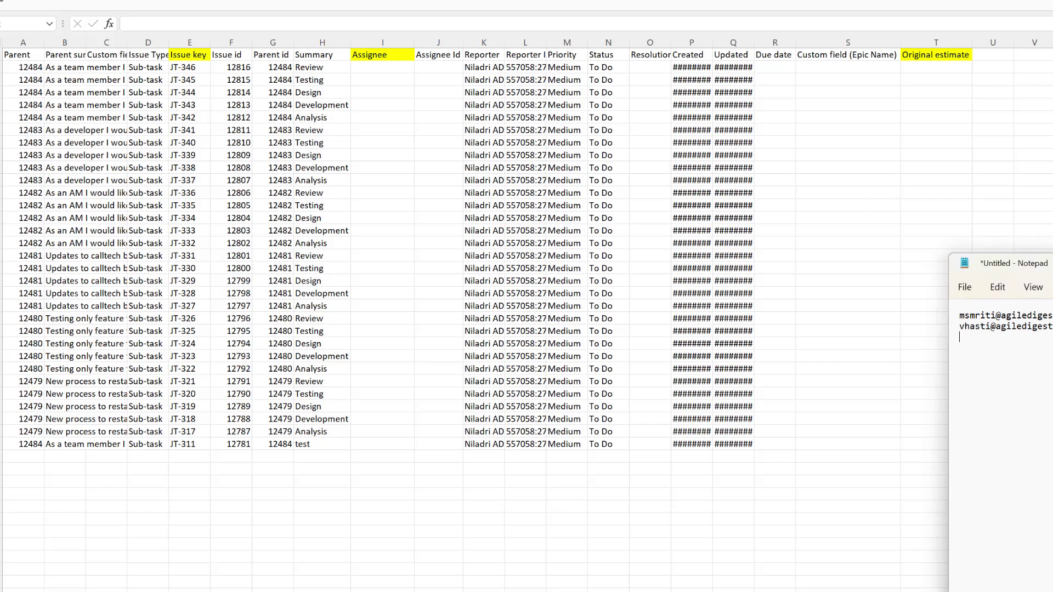
key("ctrl+v")
key("ctrl+a")
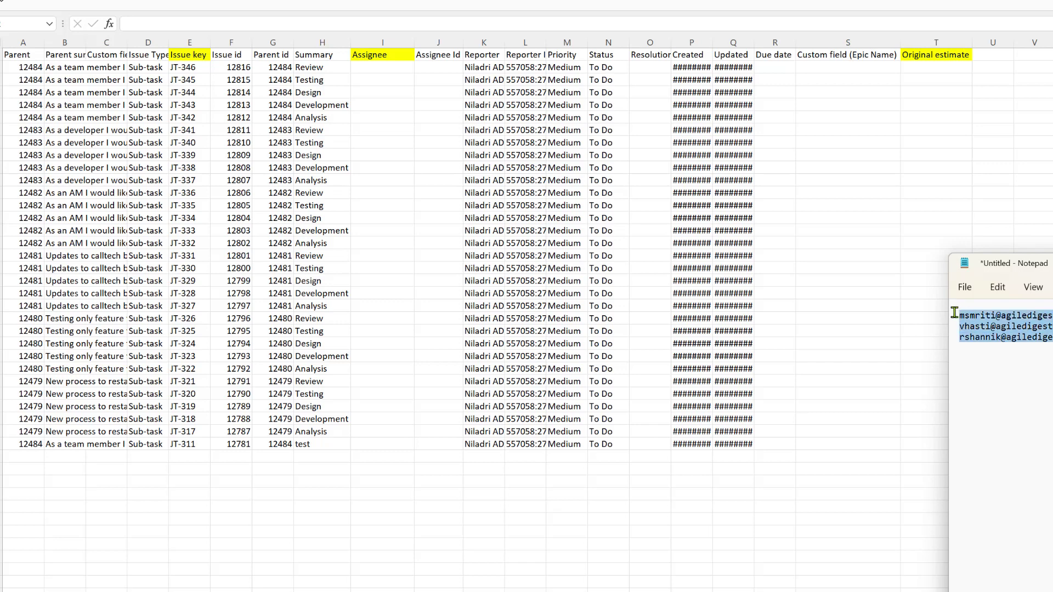
Paste the three e-mail addresses into the Assignee column twice in succession, covering issues JT-346 to JT-341.
left_click(379, 68)
key("ctrl+v")
key("Down")
key("Down")
key("Down")
key("ctrl+v")
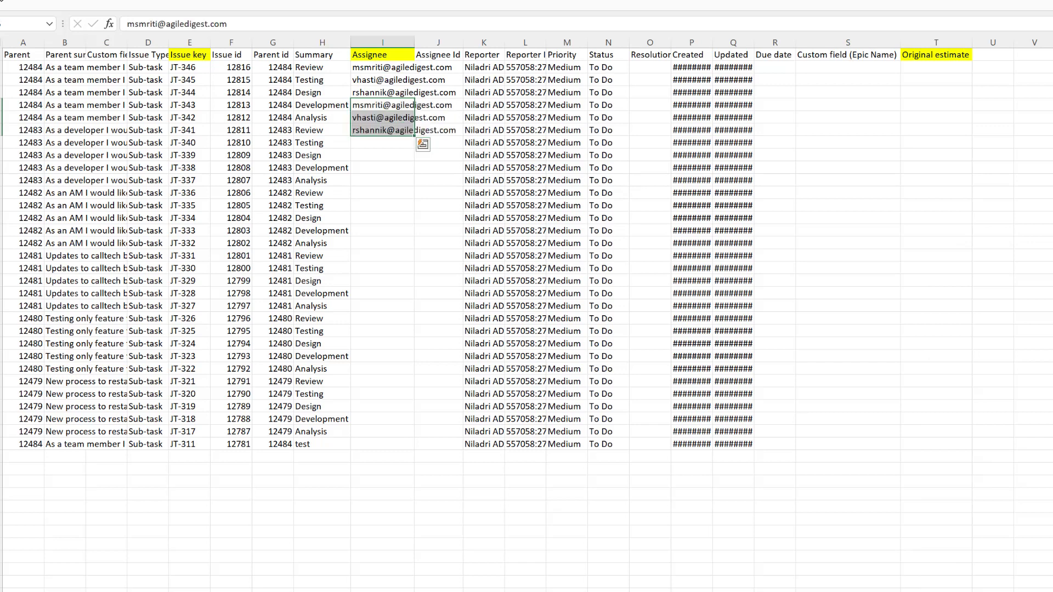
Copy the assignees of JT-342 and JT-341 into the Assignee cells of JT-340 and JT-339.
key("Down")
key("shift+Down")
key("ctrl+c")
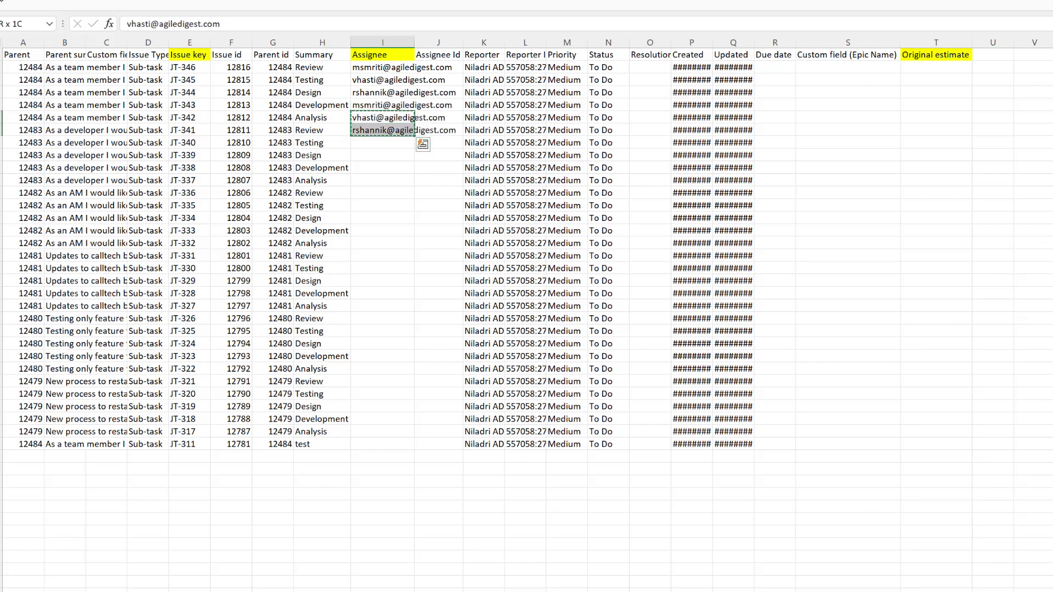
key("Down")
key("Down")
key("ctrl+v")
Copy JT-339's assignee to JT-338, JT-337 and JT-336, and fit the Assignee column to its contents.
key("Down")
key("ctrl+c")
key("Down")
key("shift+Down")
key("shift+Down")
key("shift+Down")
key("ctrl+v")
key("Escape")
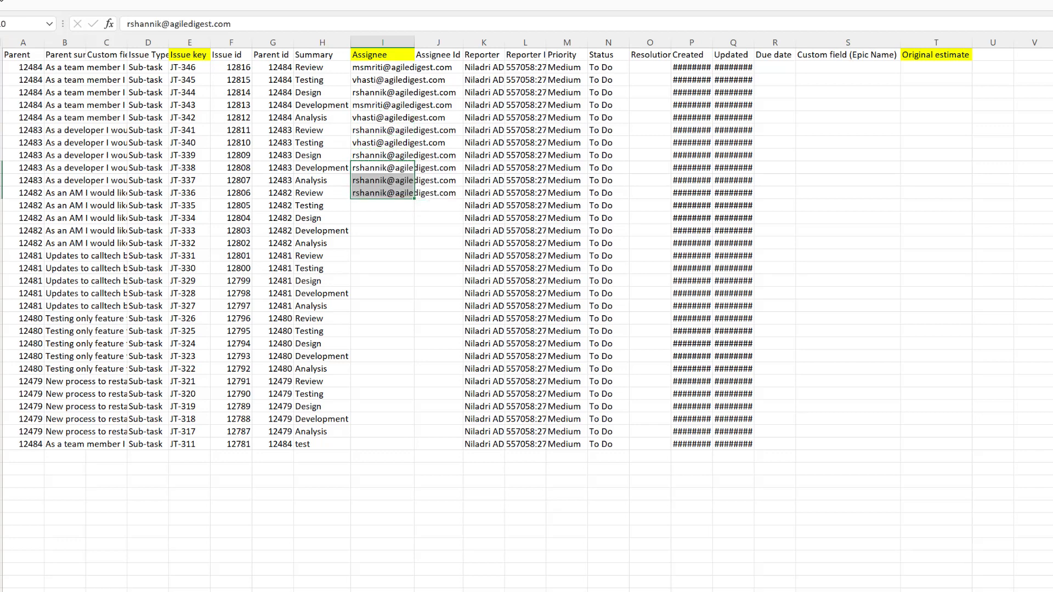
double_click(415, 43)
left_click(406, 156)
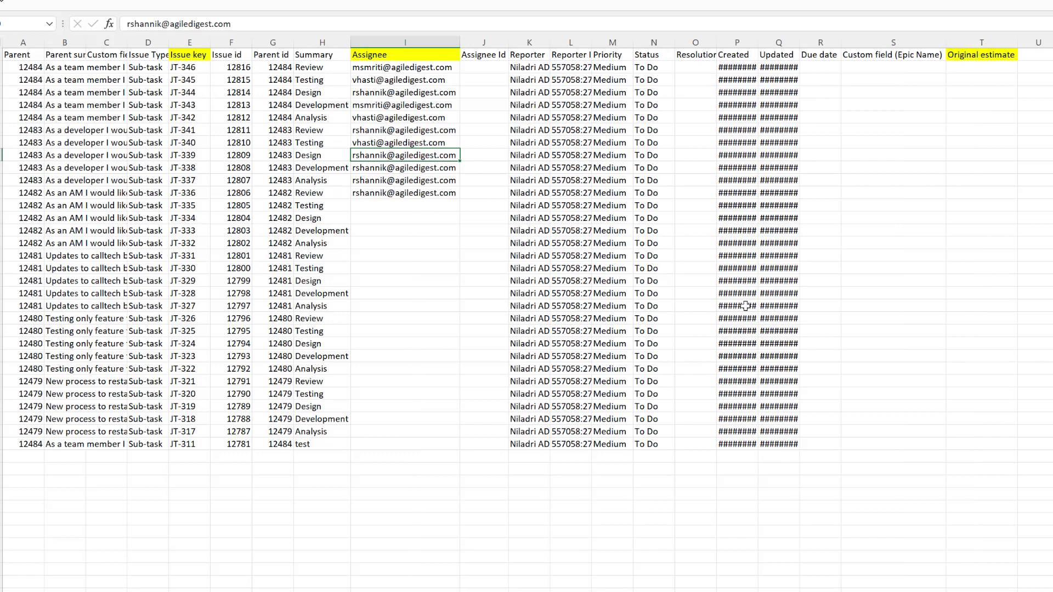
Copy the assignees of JT-346 to JT-342 into the Assignee cells of JT-335 to JT-331.
key("Up")
key("Up")
key("Up")
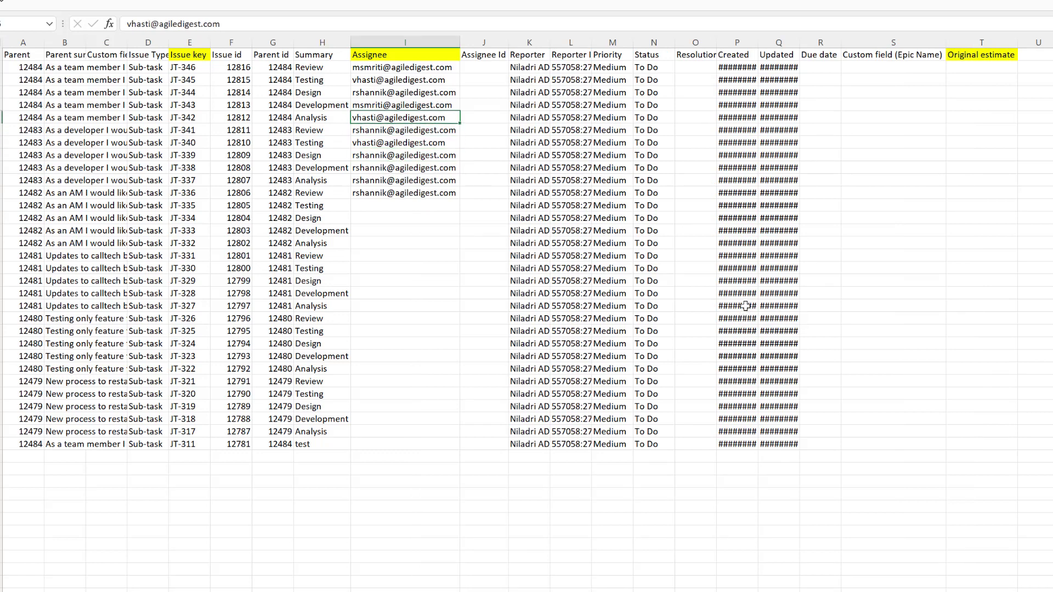
key("shift+Up")
key("shift+Up")
key("shift+Up")
key("shift+Up")
key("ctrl+c")
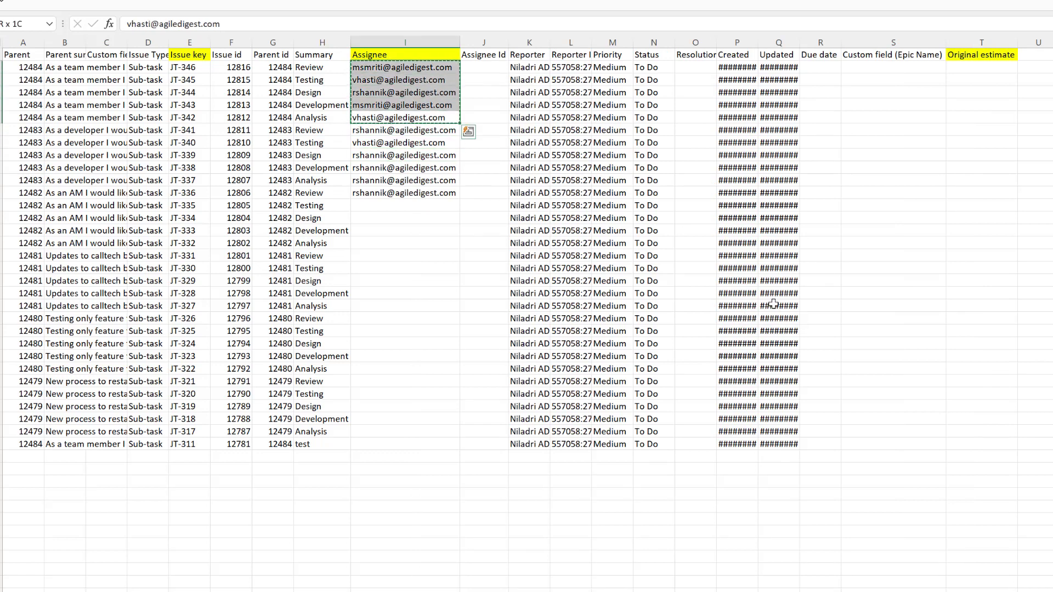
left_click(404, 206)
key("ctrl+v")
Copy the assignees of JT-339 to JT-331 into the Assignee cells of JT-330 to JT-322.
left_click(404, 292)
left_click_drag(408, 156, 412, 255)
key("ctrl+c")
left_click(397, 271)
key("ctrl+v")
Copy the assignees of JT-325 to JT-322 into the Assignee cells of JT-321 to JT-318.
left_click(381, 393)
left_click_drag(384, 369, 376, 329)
key("ctrl+c")
left_click(382, 381)
key("ctrl+v")
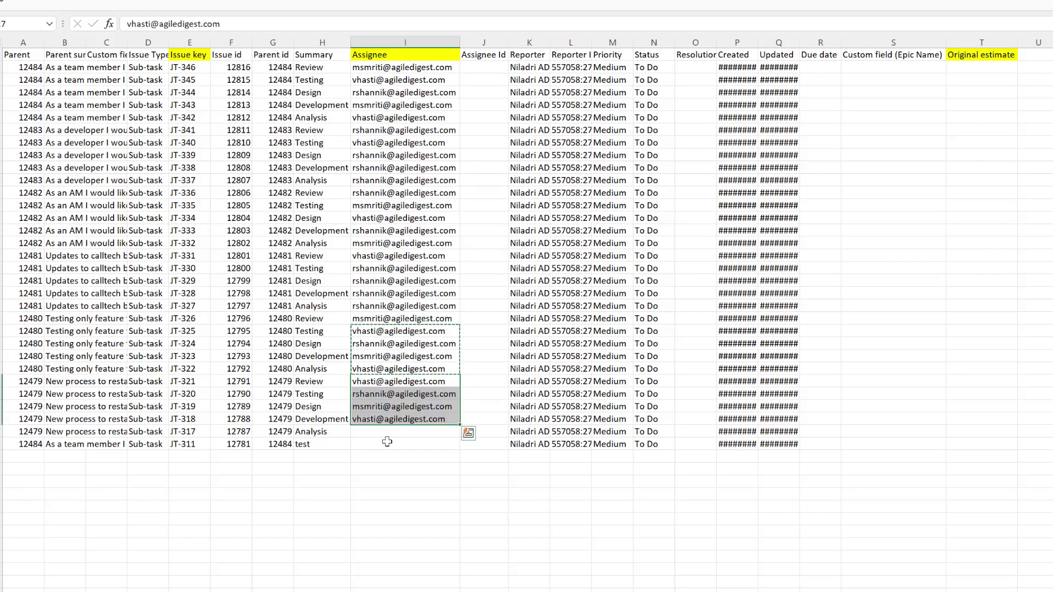
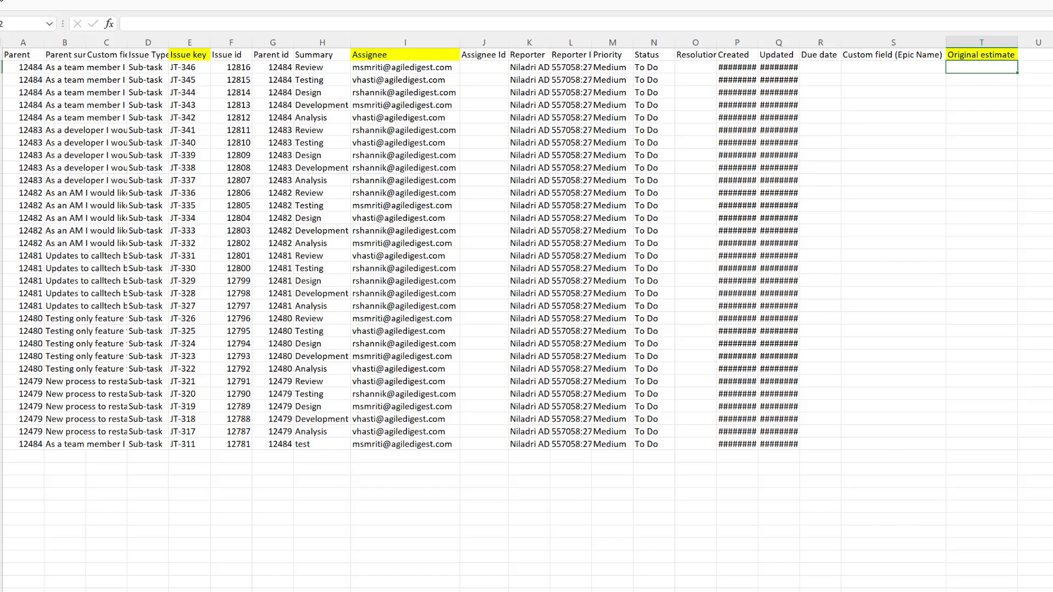
Replace the Custom field (Epic Name) header with "Est in Hours".
left_click(882, 61)
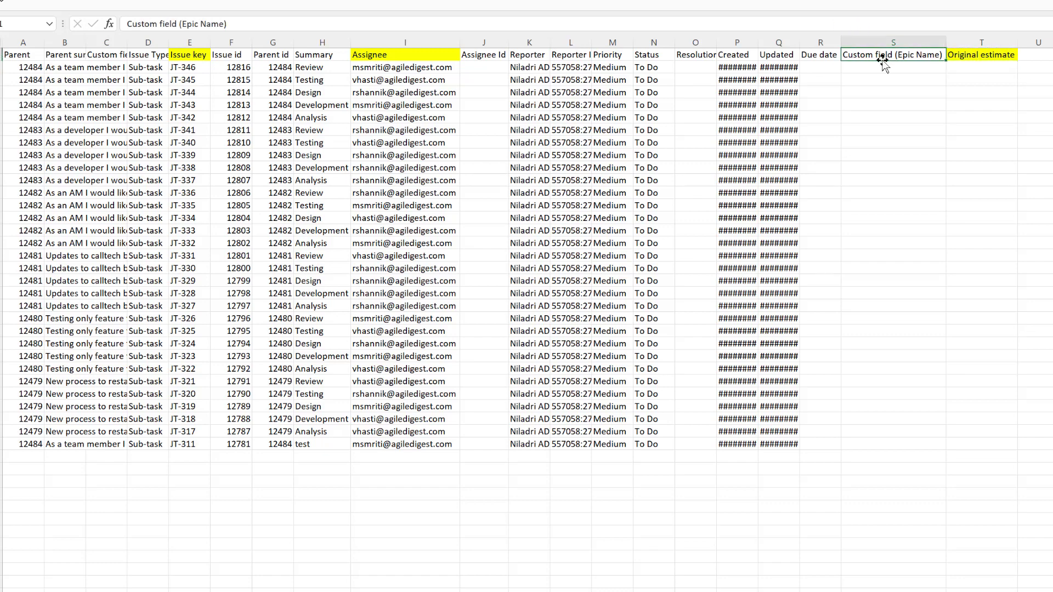
type("Est")
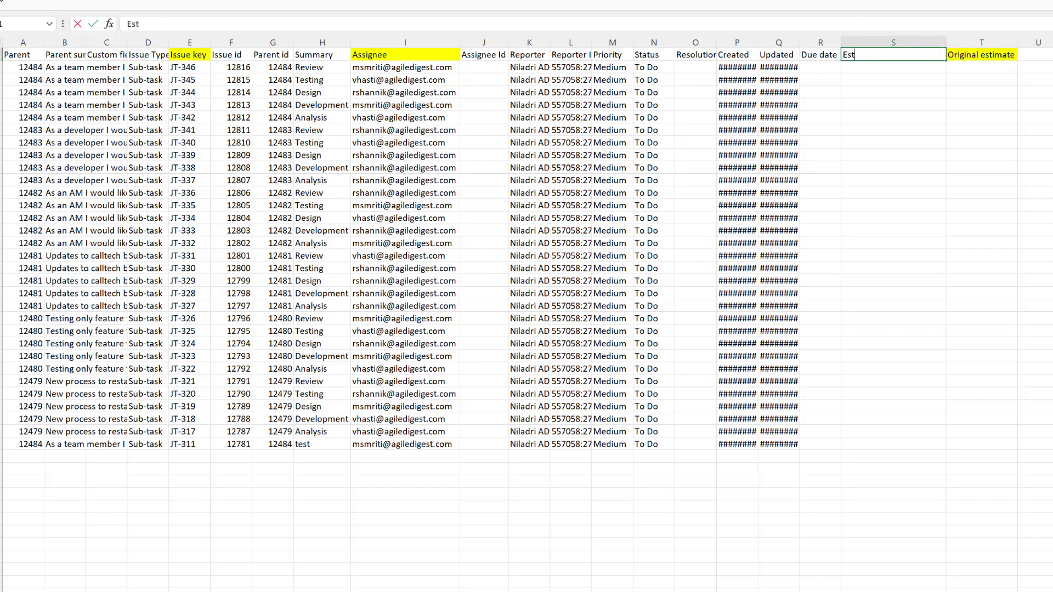
type(" in Hours")
key("Return")
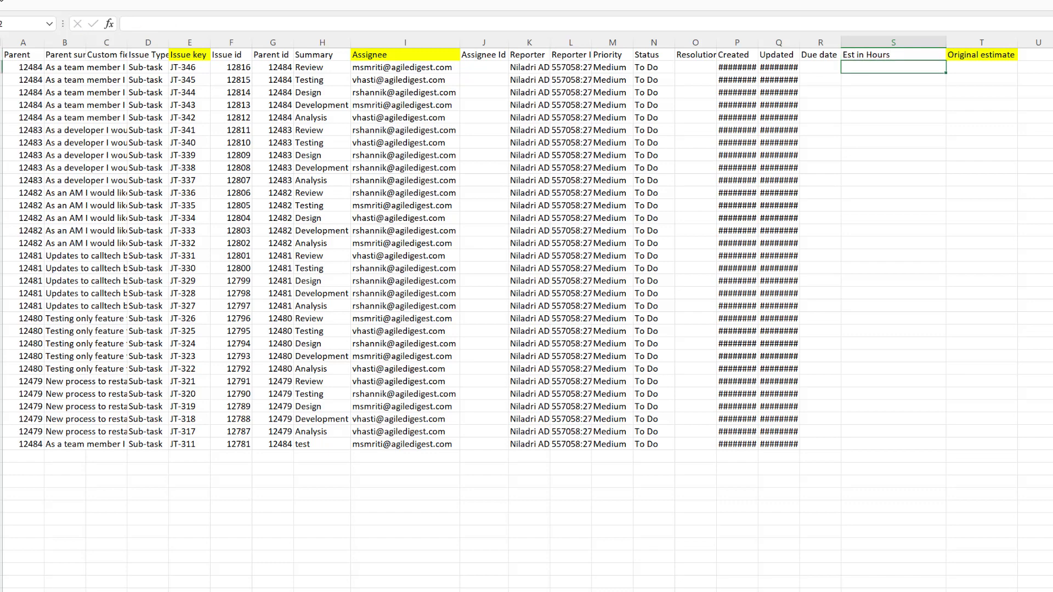
Enter 5, 6, 8, 10 and 12 as the estimated hours for JT-346 to JT-342.
type("5")
key("Return")
type("6")
key("Return")
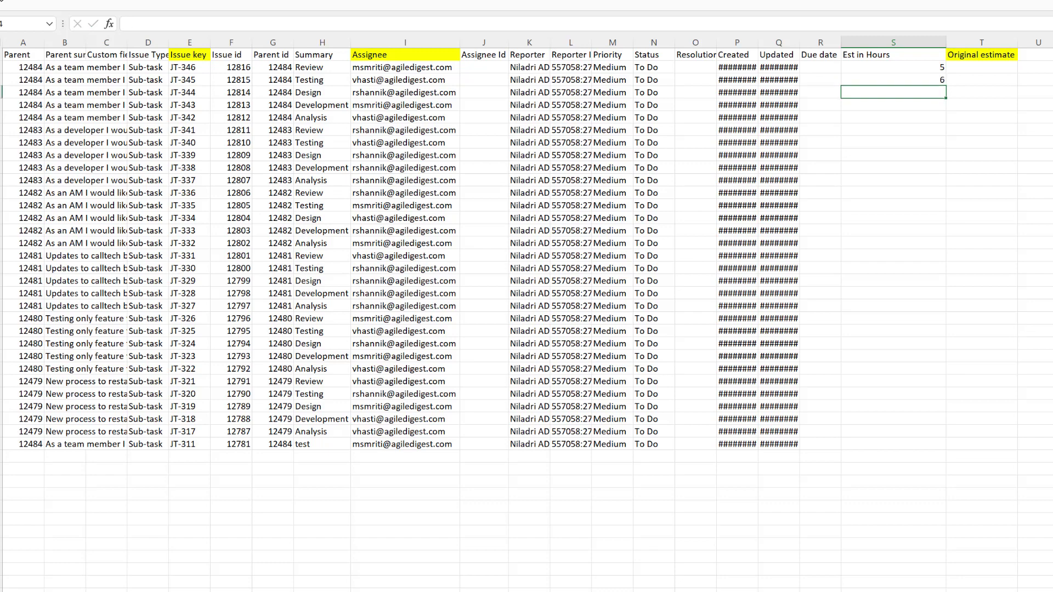
type("8")
key("Return")
type("10")
key("Return")
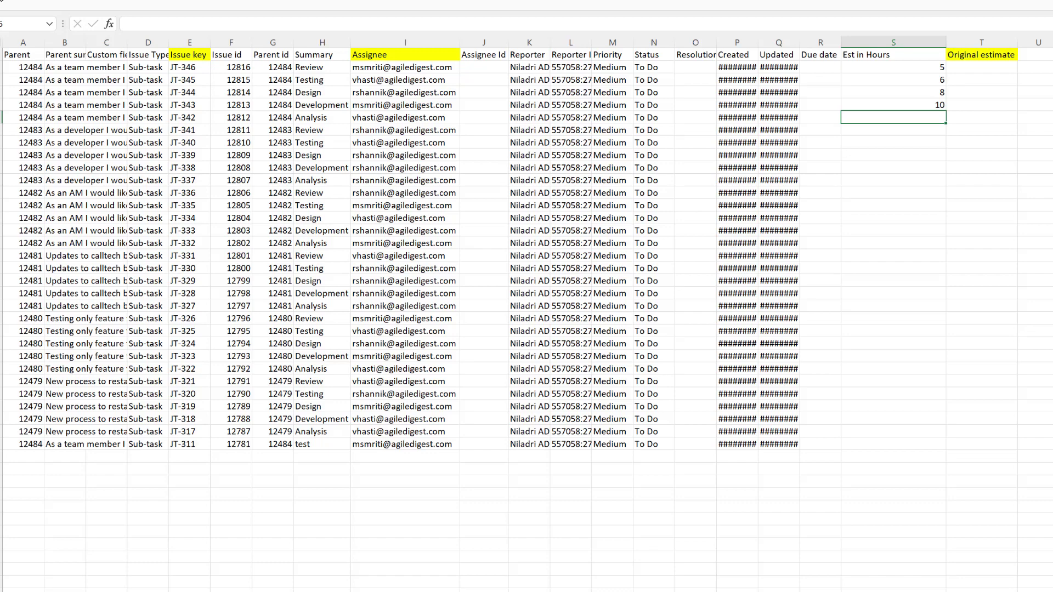
key("Return")
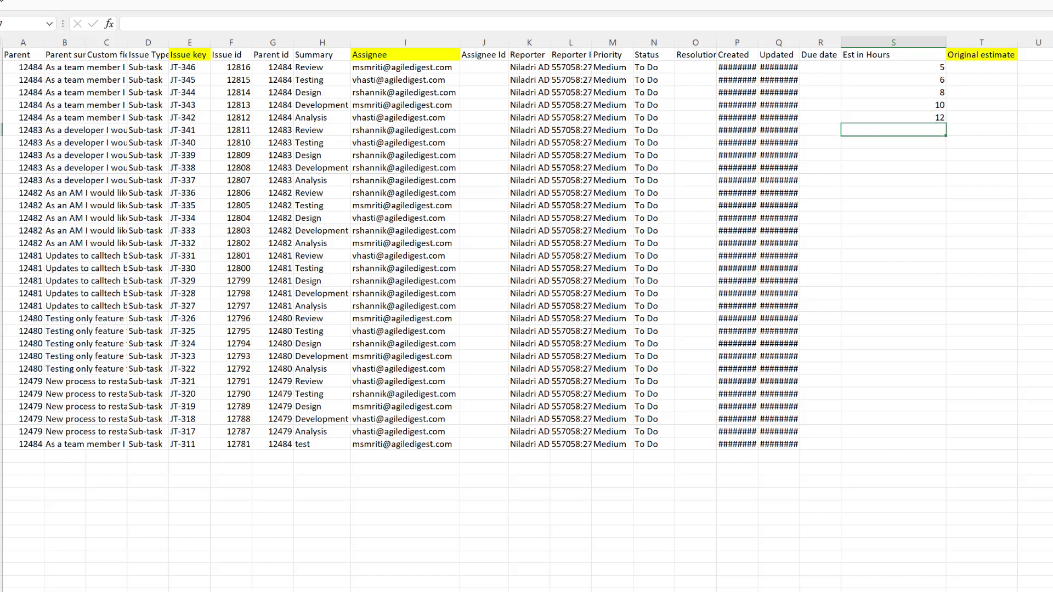
Enter 10, 11, 15, 18 and 21 as the estimated hours for JT-341 to JT-337.
type("10")
key("Return")
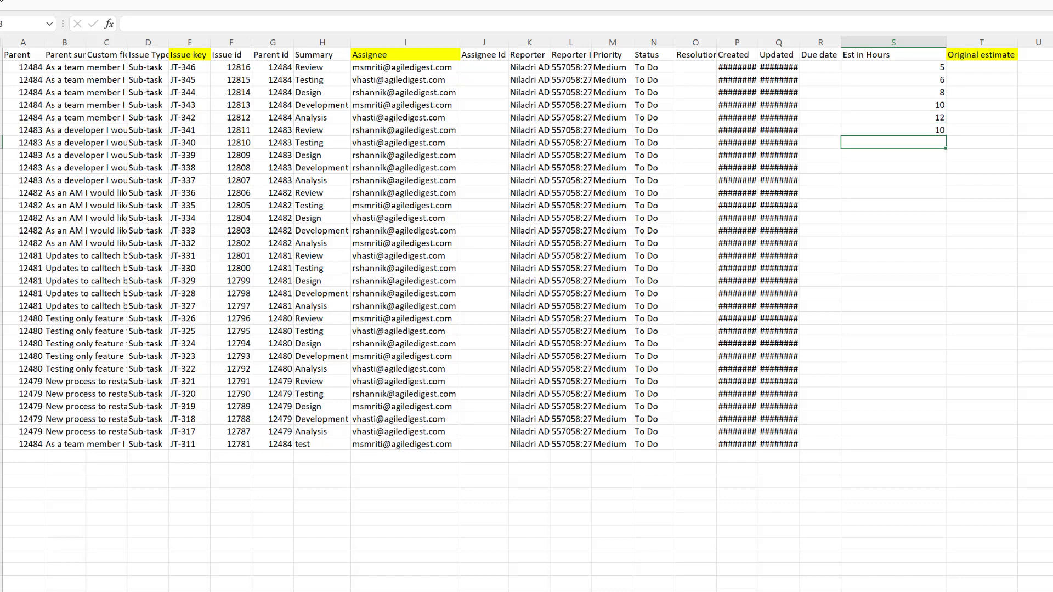
type("11")
key("Return")
type("15")
key("Return")
type("1")
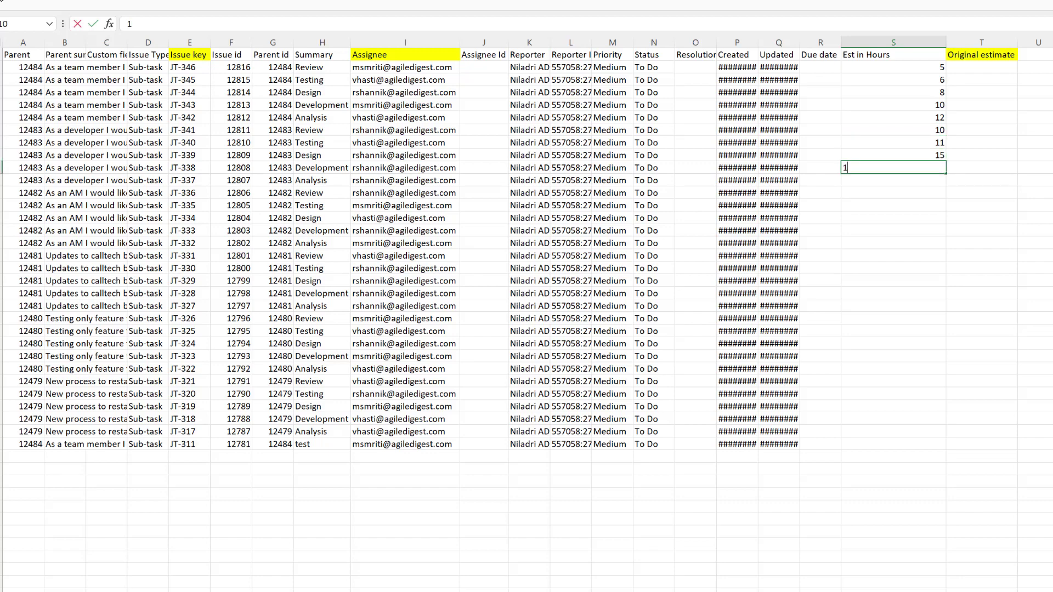
type("8")
key("Return")
type("21")
key("Return")
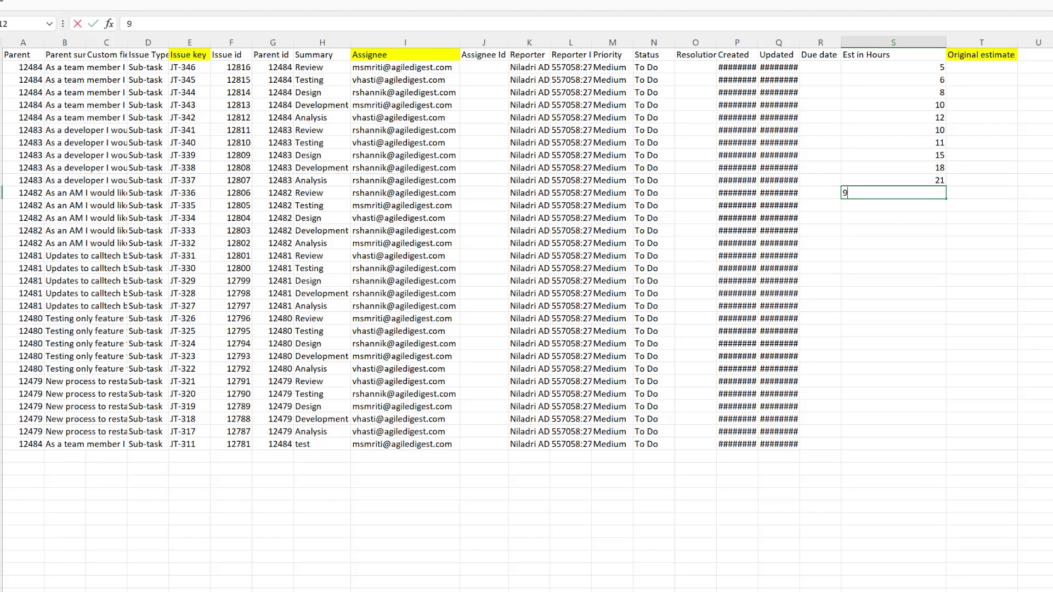
Enter 12, 8, 4, 3 and 5 as the estimated hours for JT-336 to JT-332.
type("12")
key("Return")
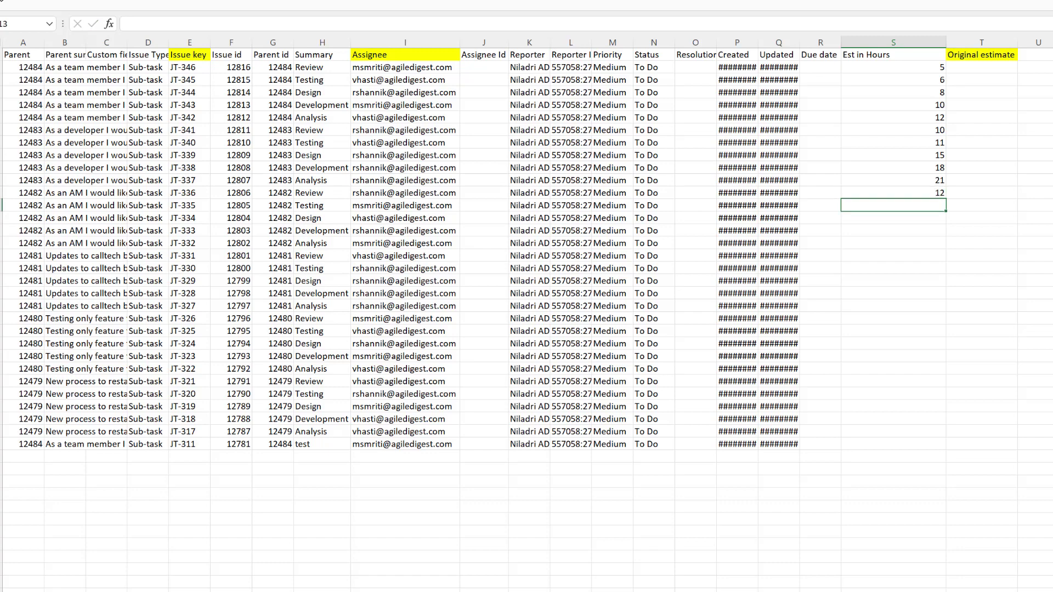
type("8")
key("Return")
type("4")
key("Return")
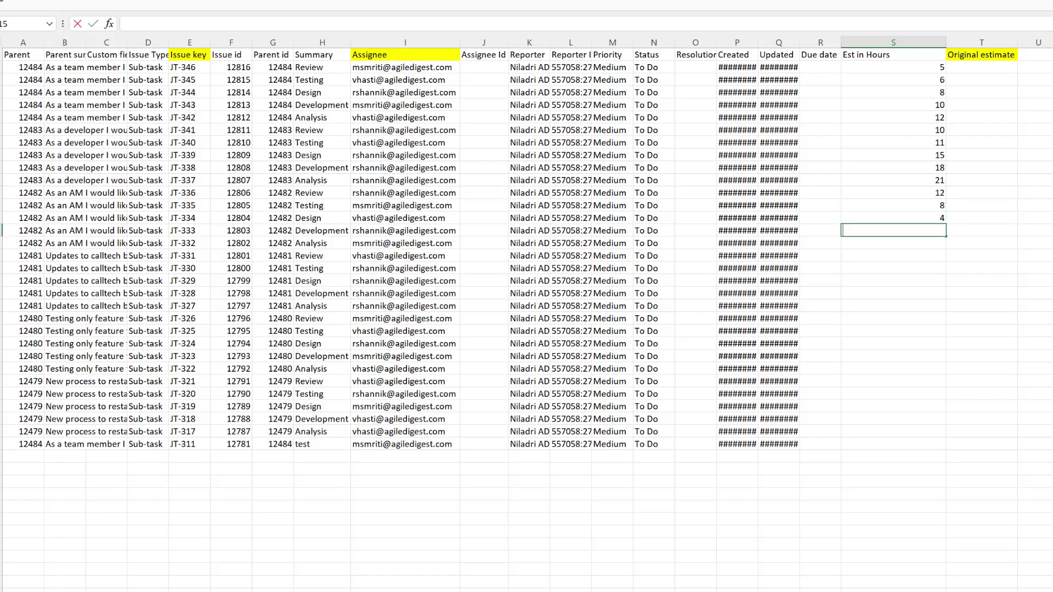
type("3")
key("Return")
type("5")
key("Return")
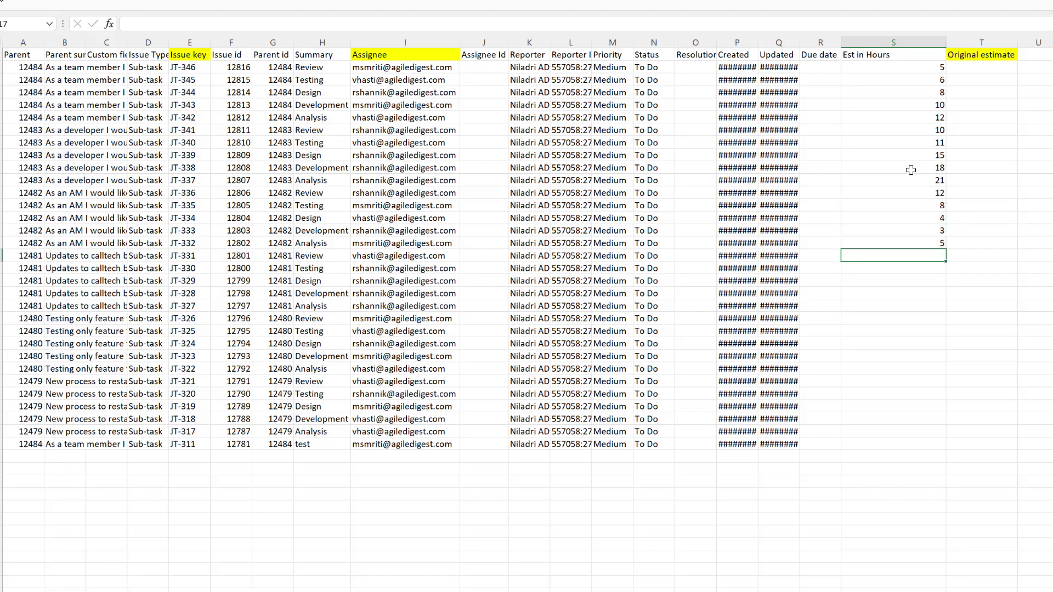
Copy the estimated hours of JT-341 to JT-334 into the Est in Hours cells of JT-331 to JT-324.
left_click_drag(942, 130, 942, 218)
key("ctrl+c")
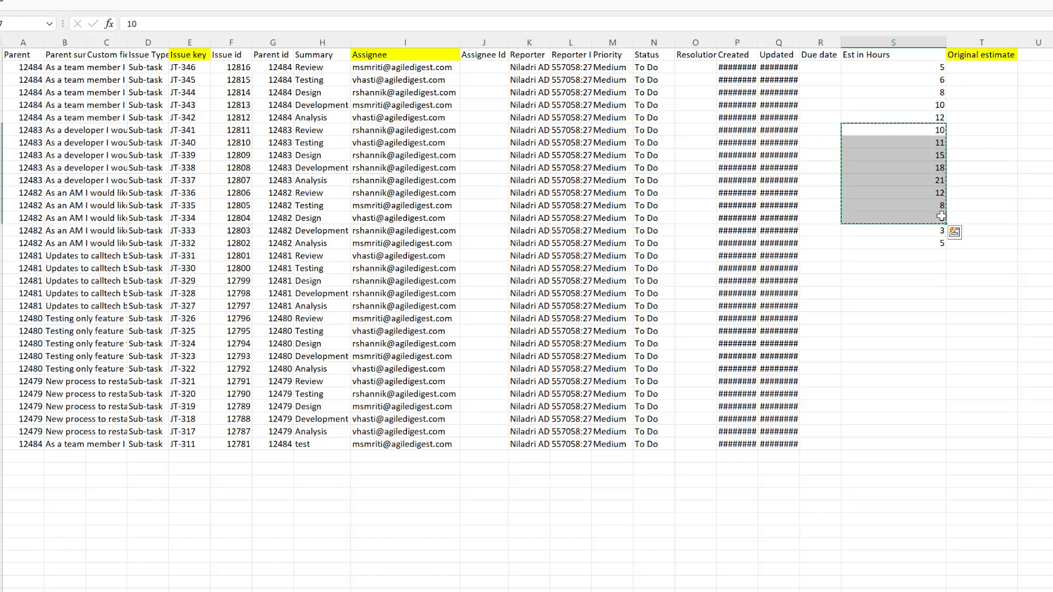
key("Down")
key("Down")
key("Down")
key("Down")
key("Down")
key("Down")
key("Down")
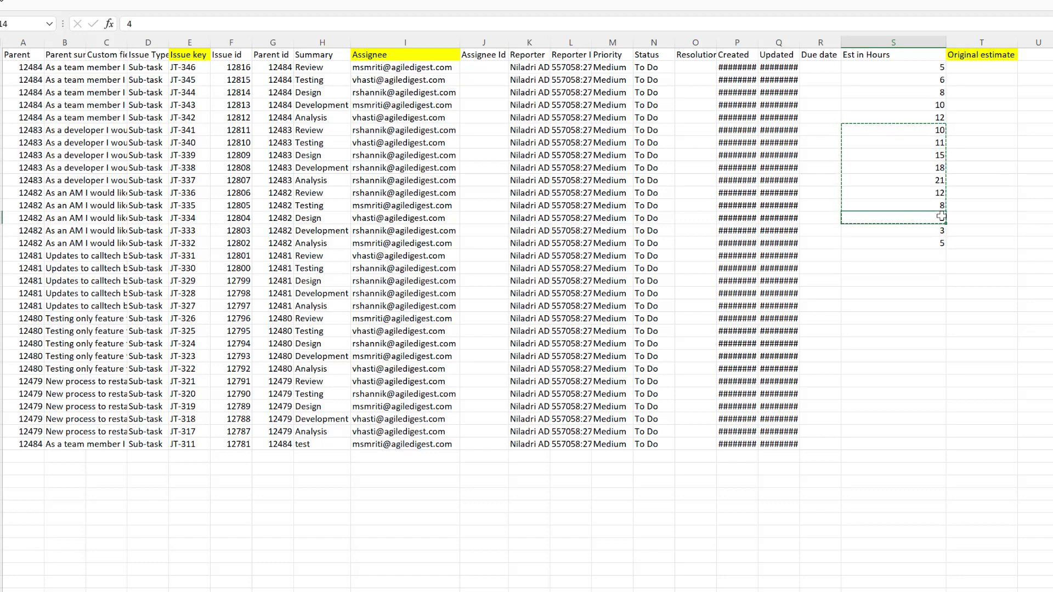
left_click(878, 253)
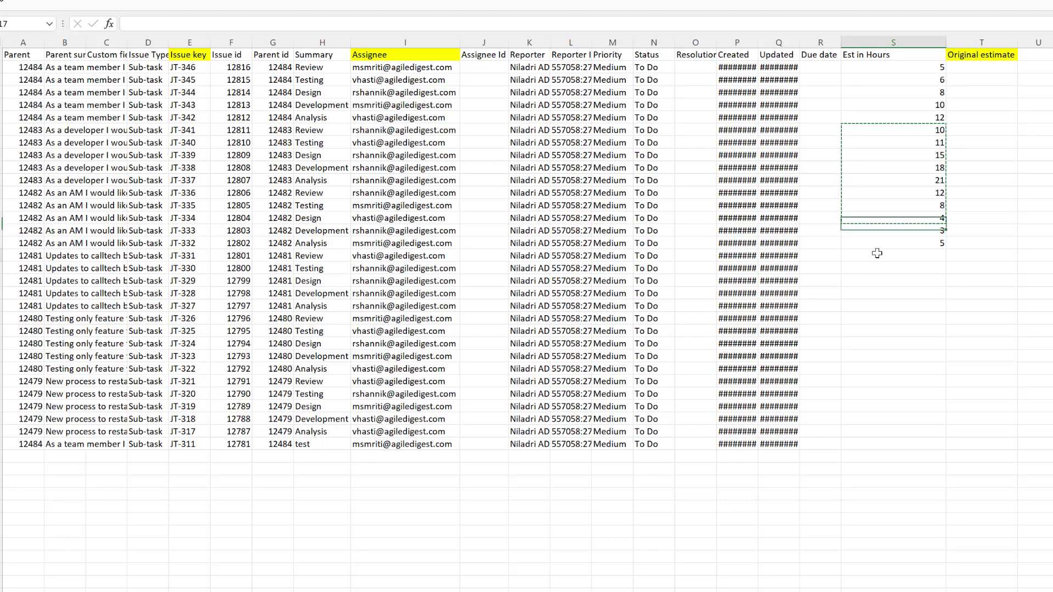
key("ctrl+v")
Paste the same block of eight hour estimates into the remaining Est in Hours cells, from JT-323 to JT-311.
key("Down")
key("Down")
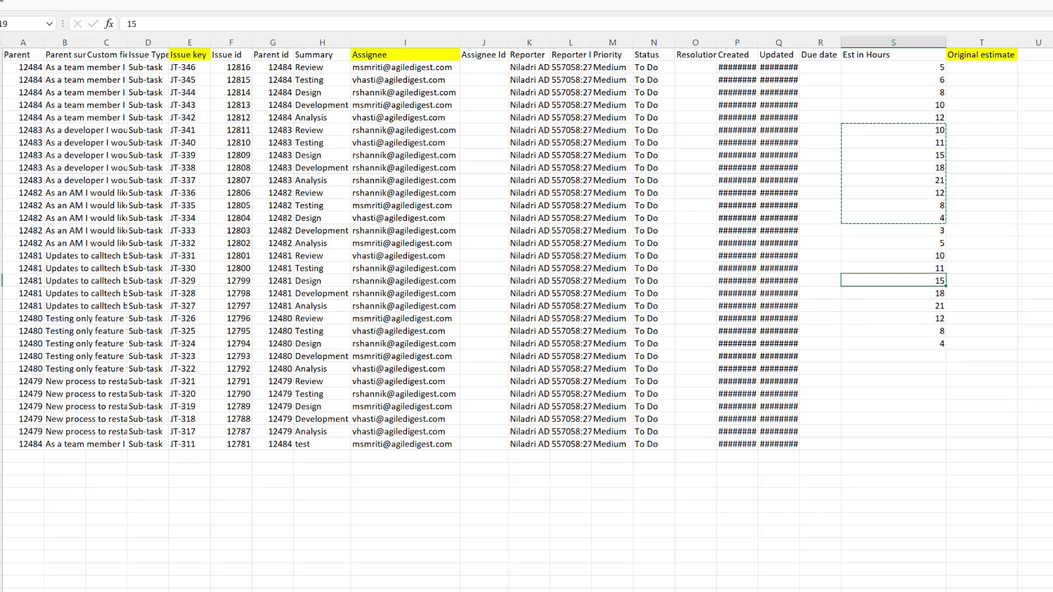
key("Down")
key("Down")
key("Down")
key("Down")
key("Down")
key("Down")
key("ctrl+v")
key("Escape")
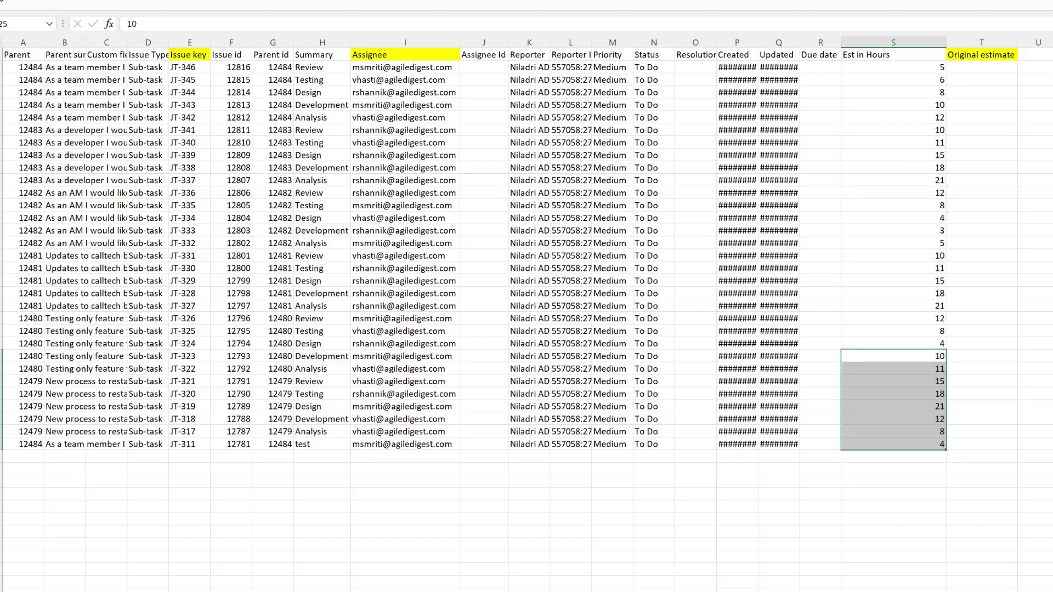
Enter the formula =S2*3600 in the Original estimate cell of JT-346 to convert its hours to seconds.
left_click(991, 70)
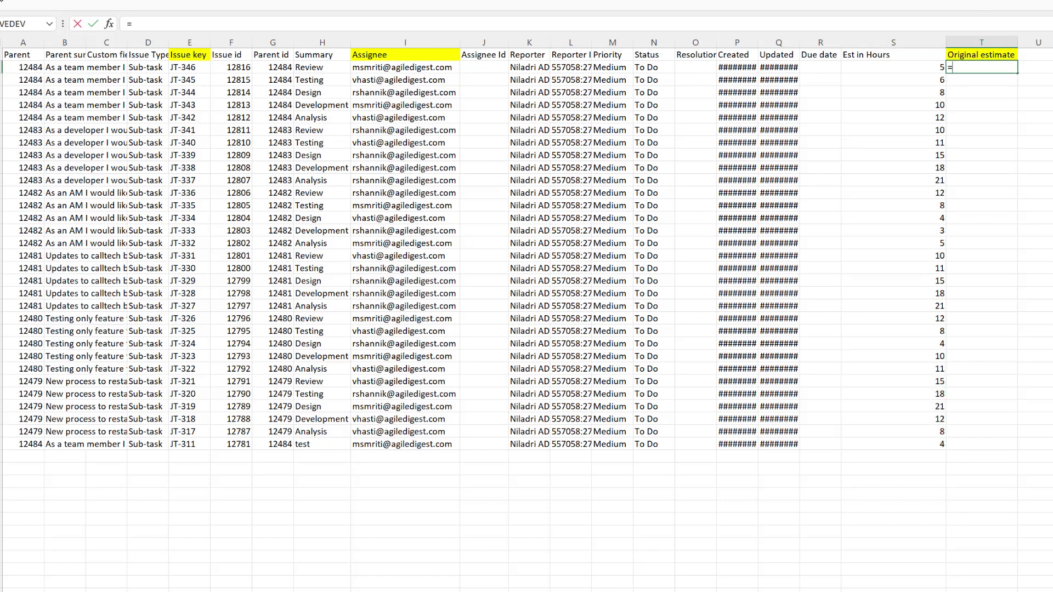
key("Left")
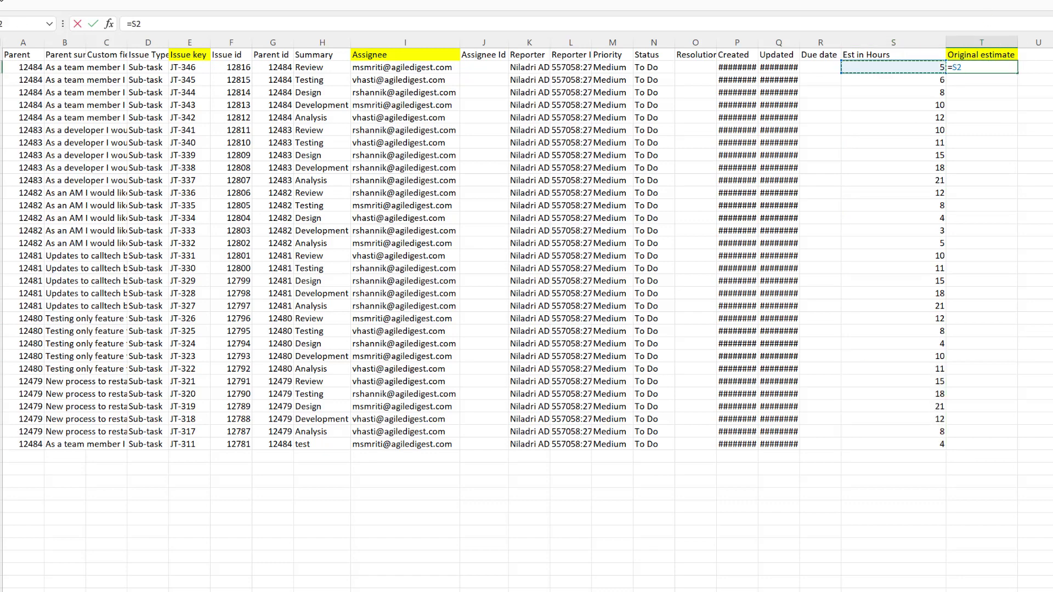
type("*2600")
key("BackSpace")
key("BackSpace")
key("BackSpace")
key("BackSpace")
type("3600")
key("Return")
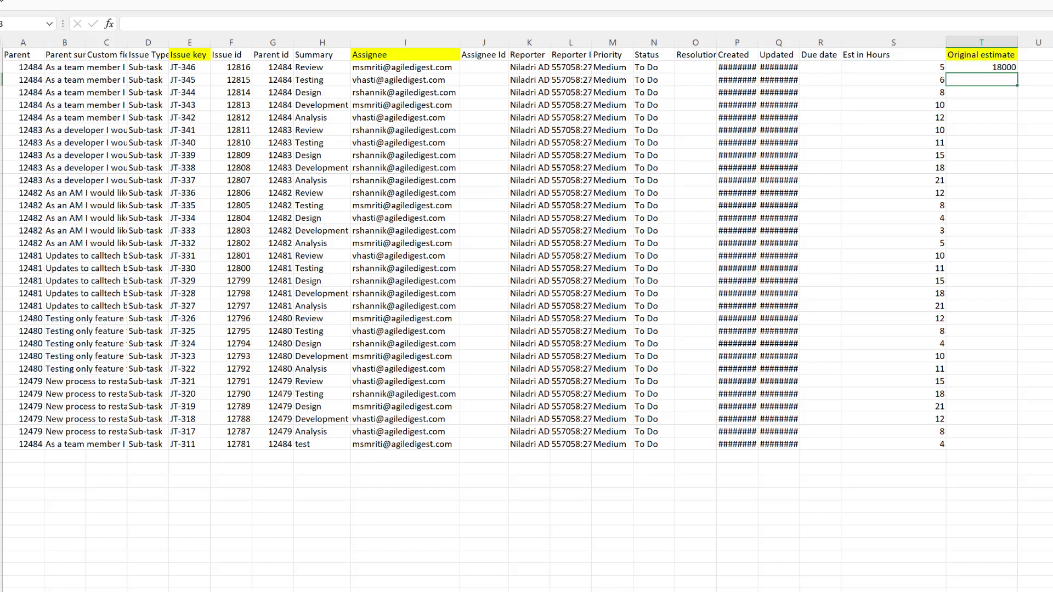
Fill the Original estimate formula down to the last issue, JT-311.
key("Up")
key("ctrl+c")
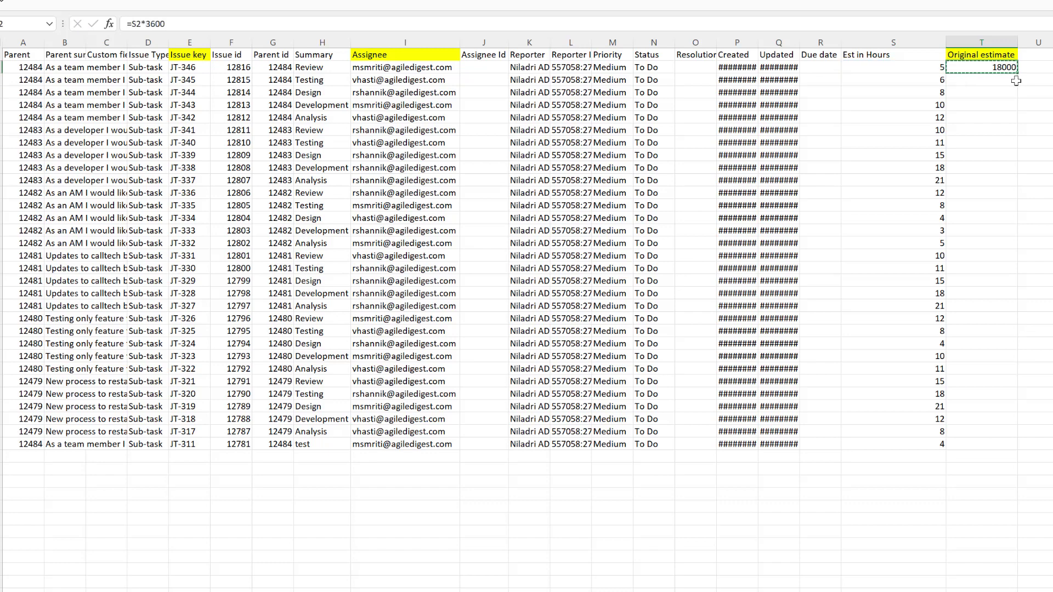
key("shift+Down")
key("shift+Down")
left_click_drag(1016, 248, 1016, 445)
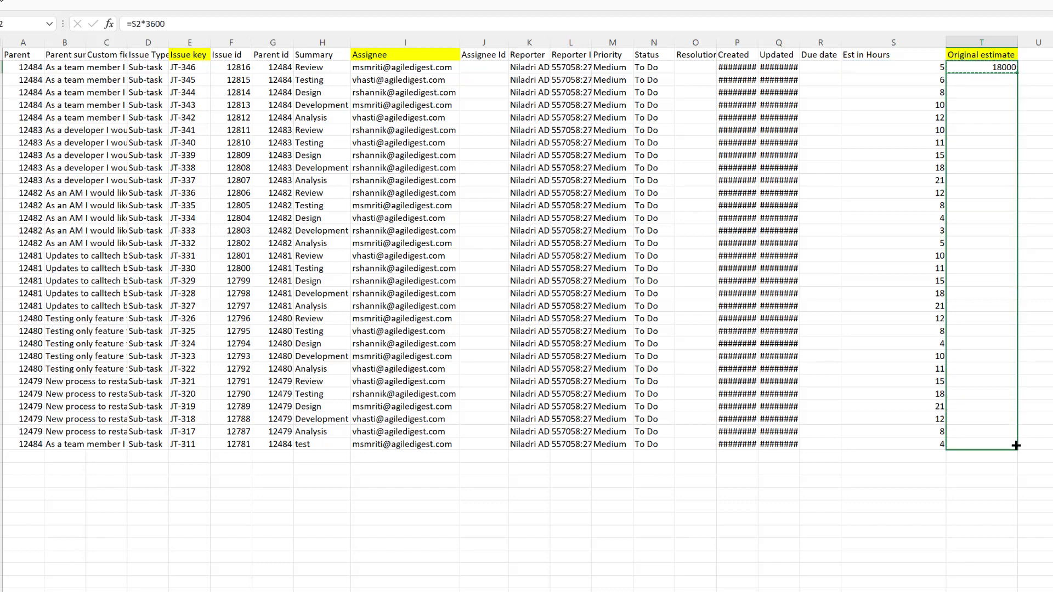
key("ctrl+v")
left_click(861, 506)
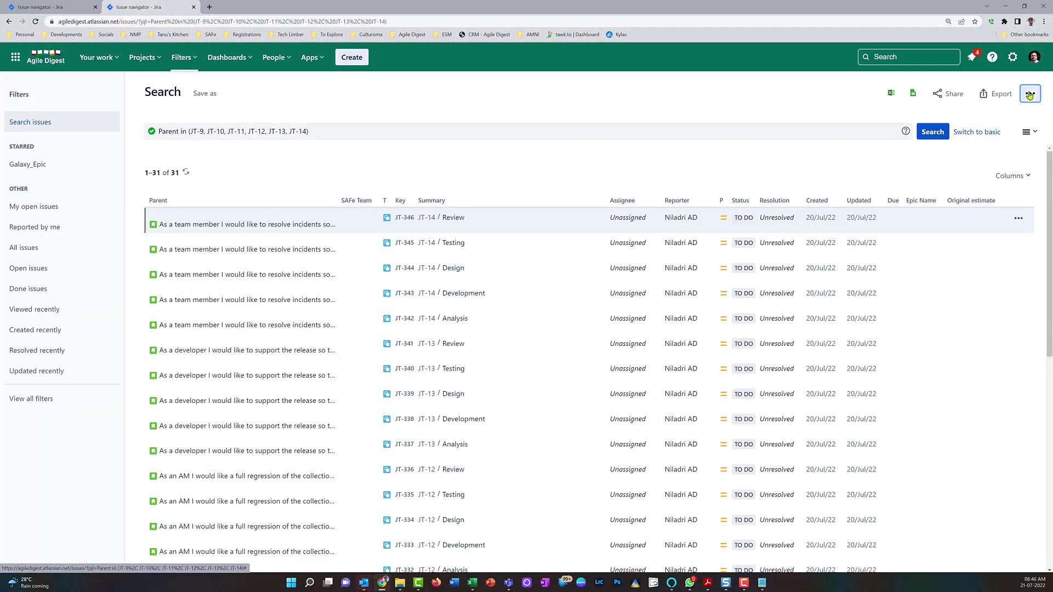
Start a CSV issue import from the issue search page and upload Jira (2).csv from Downloads as the source file.
left_click(1031, 93)
left_click(954, 140)
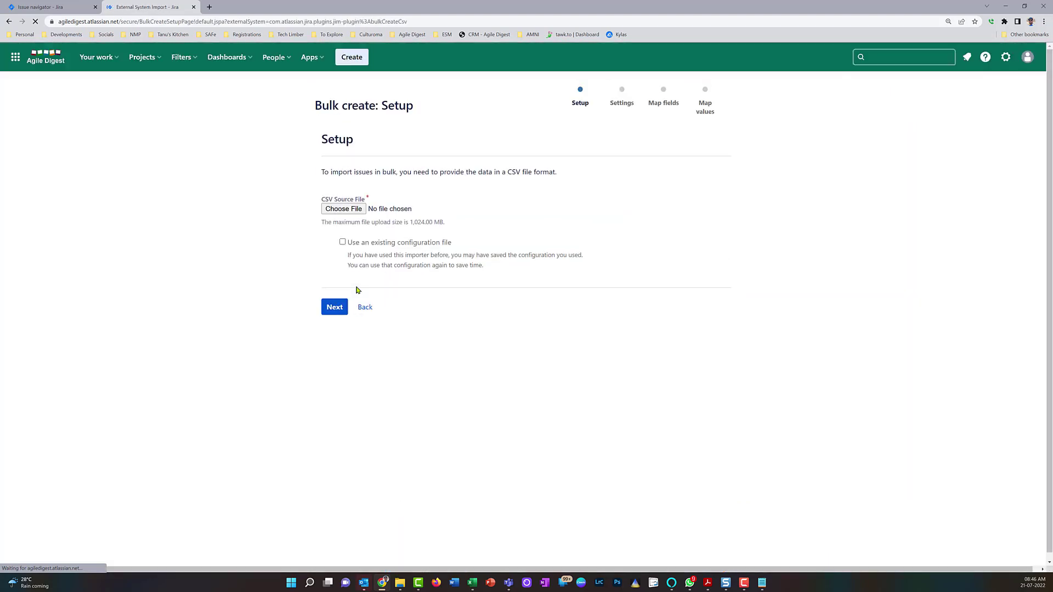
left_click(344, 209)
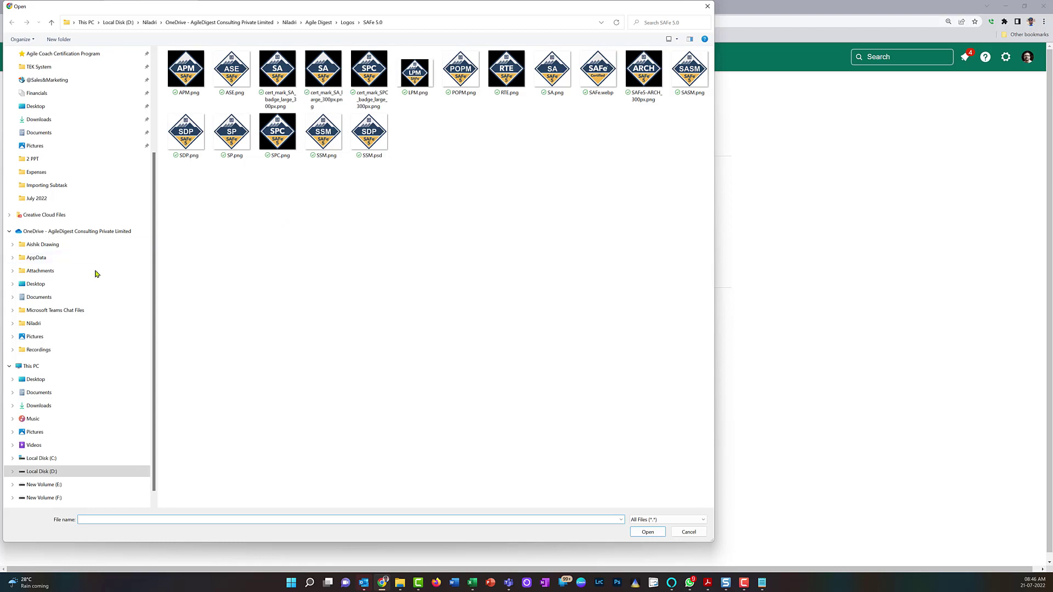
left_click(54, 121)
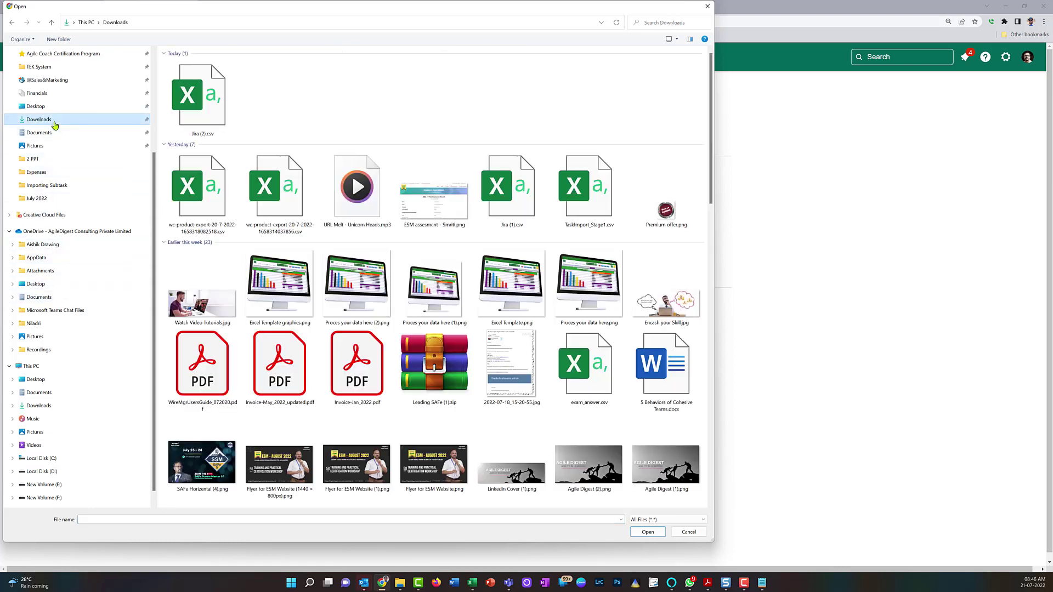
double_click(210, 97)
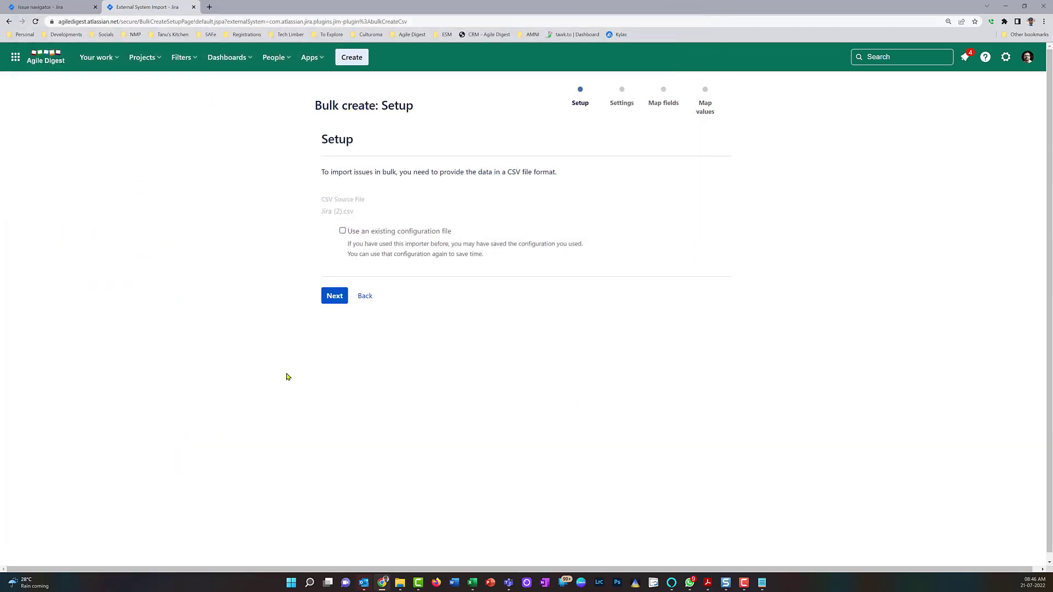
left_click(335, 296)
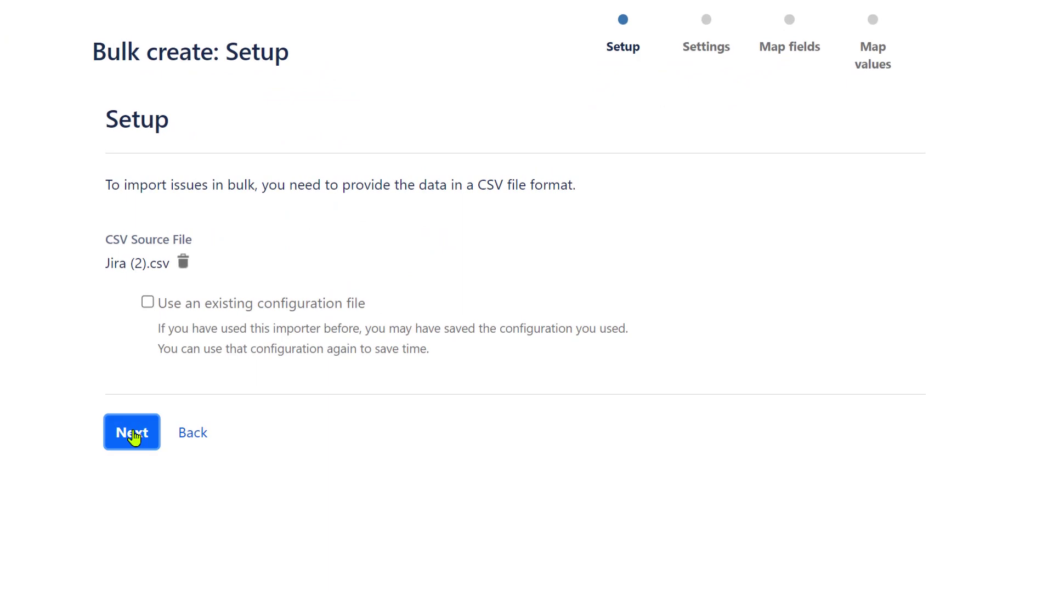
left_click(132, 437)
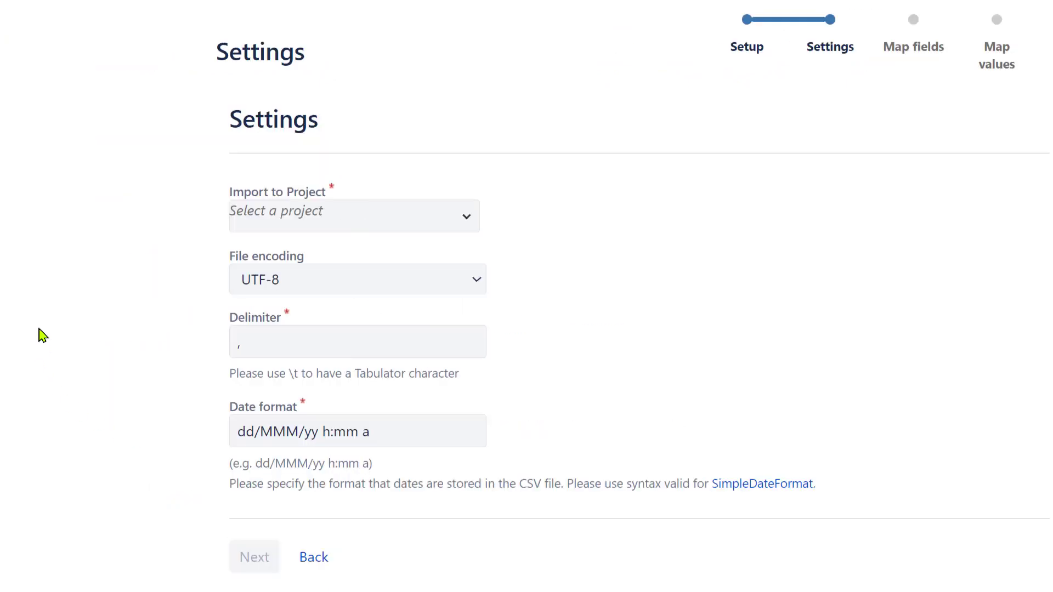
Choose Jira tutorial as the bulk-create target project and continue to the field mapping.
left_click(397, 229)
left_click(461, 224)
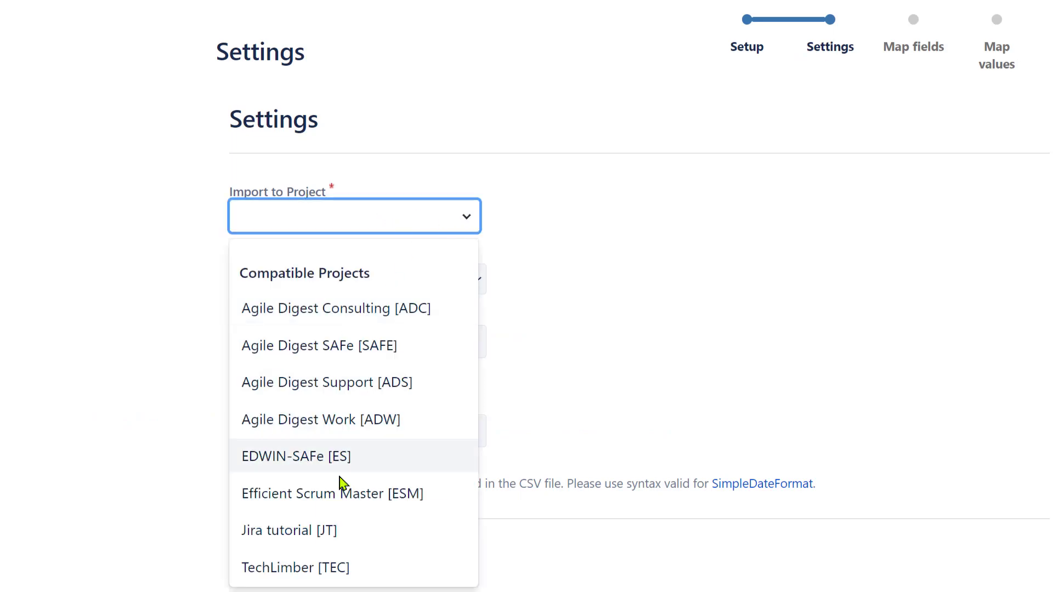
left_click(302, 531)
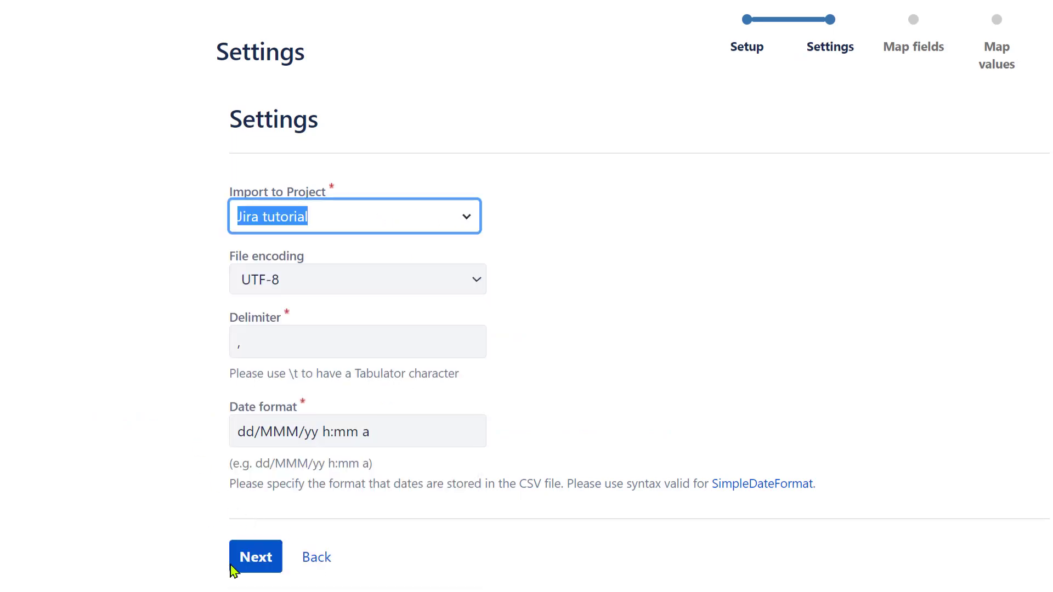
left_click(255, 563)
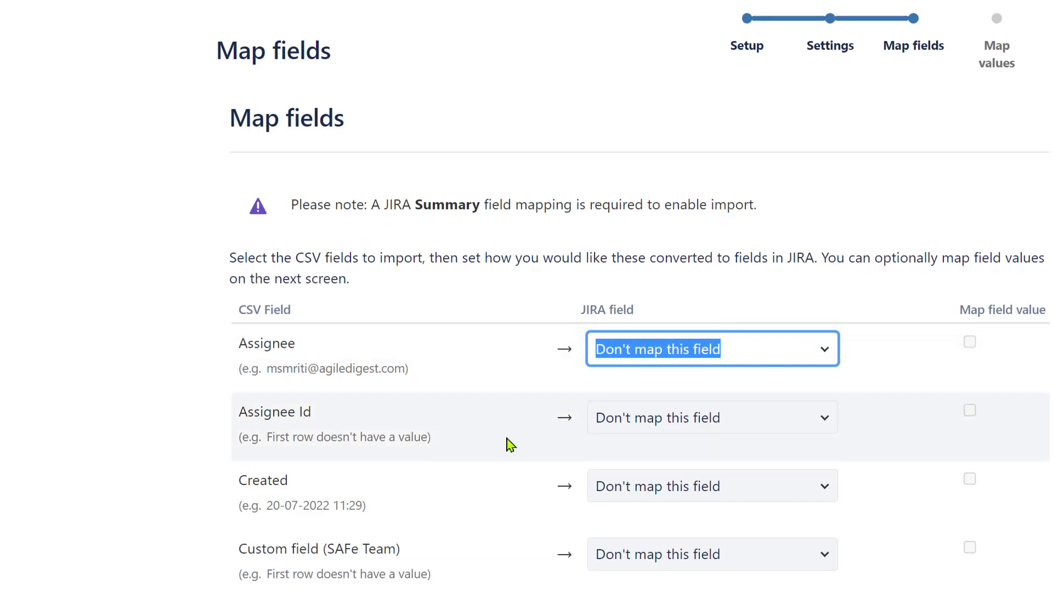
Examine the CSV columns and the Jira fields offered for mapping in the bulk-create importer.
scroll(505, 445, "down", 7)
scroll(527, 297, "down", 6)
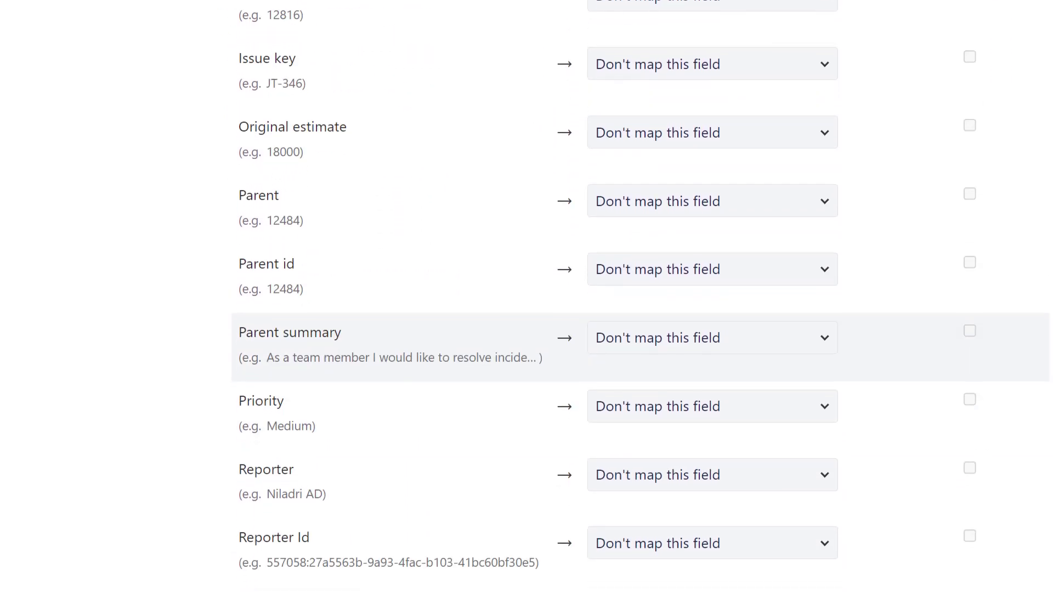
scroll(527, 296, "up", 14)
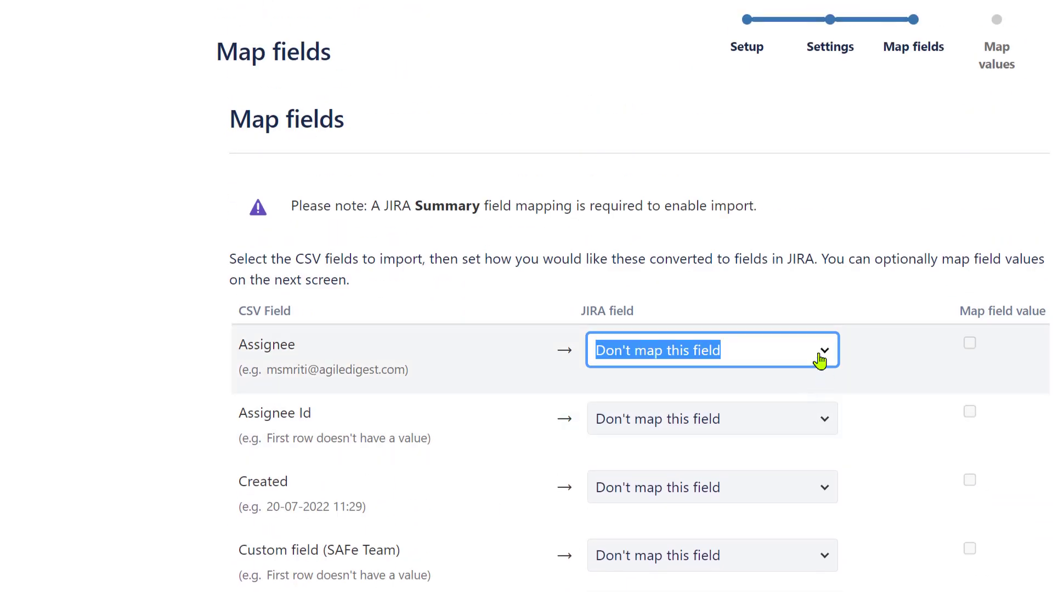
left_click(821, 358)
scroll(823, 439, "down", 5)
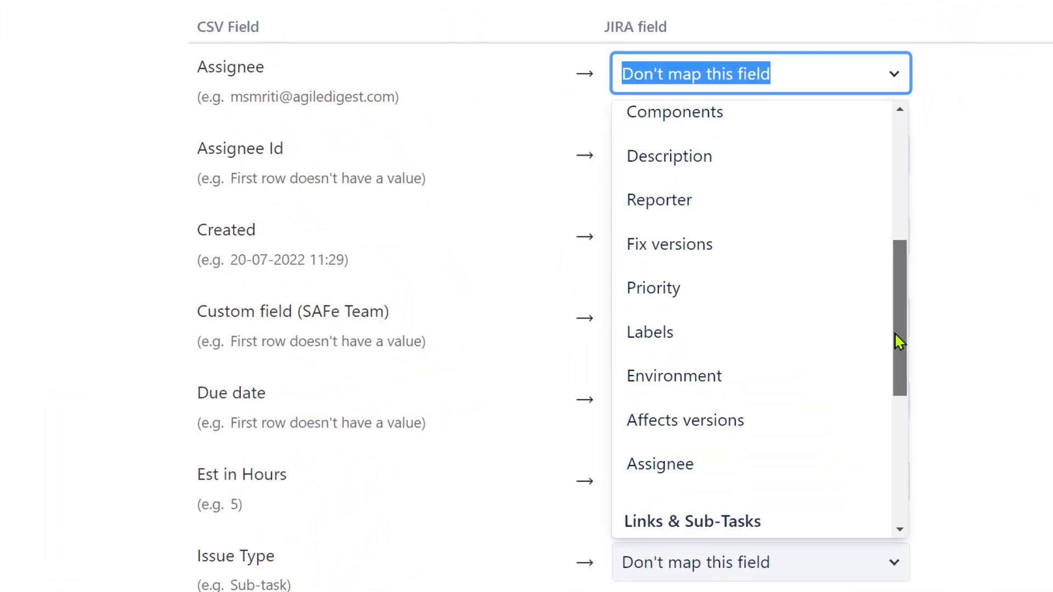
left_click_drag(900, 341, 894, 108)
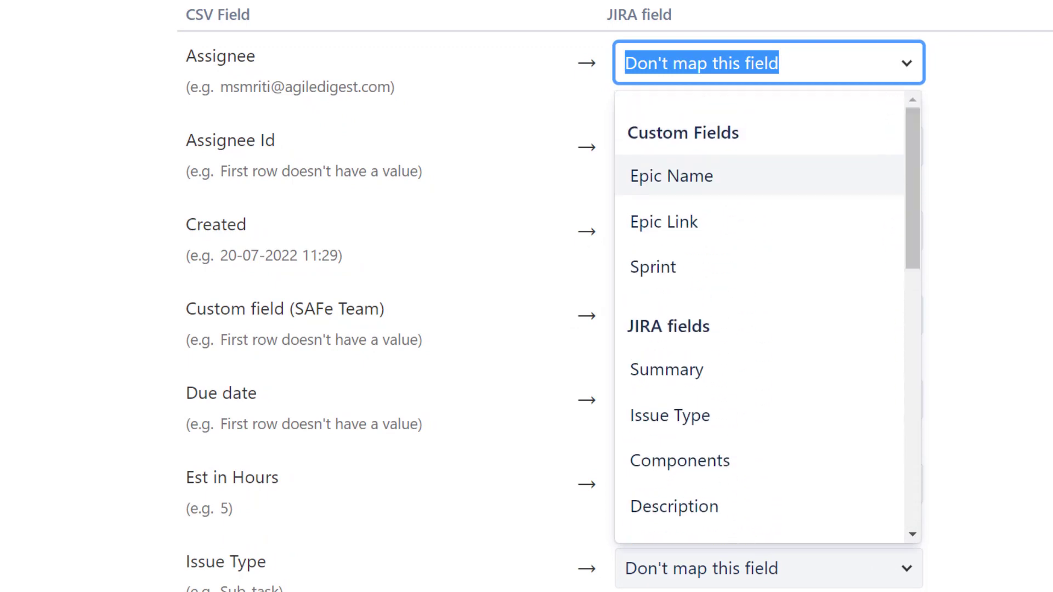
key("Escape")
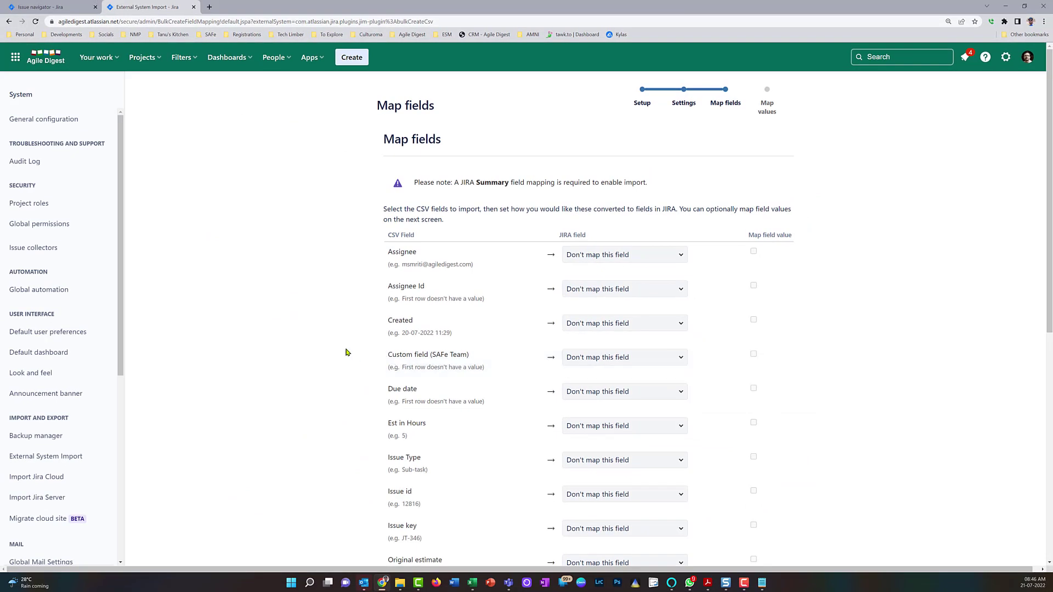
Open the CSV importer under External System Import in the Jira system settings and upload Jira (2).csv as the source file.
left_click(1005, 60)
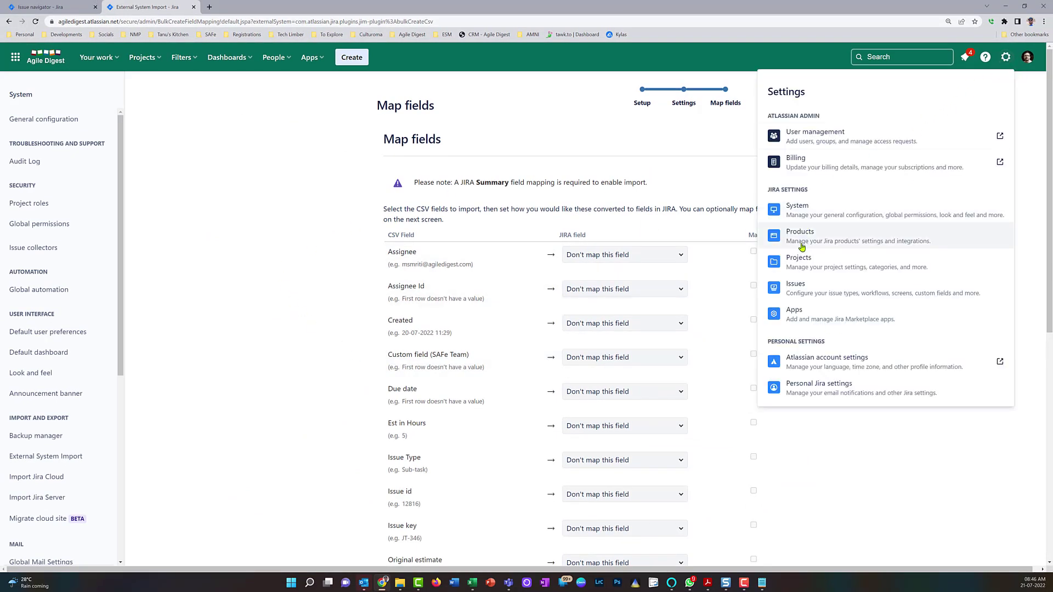
left_click(810, 211)
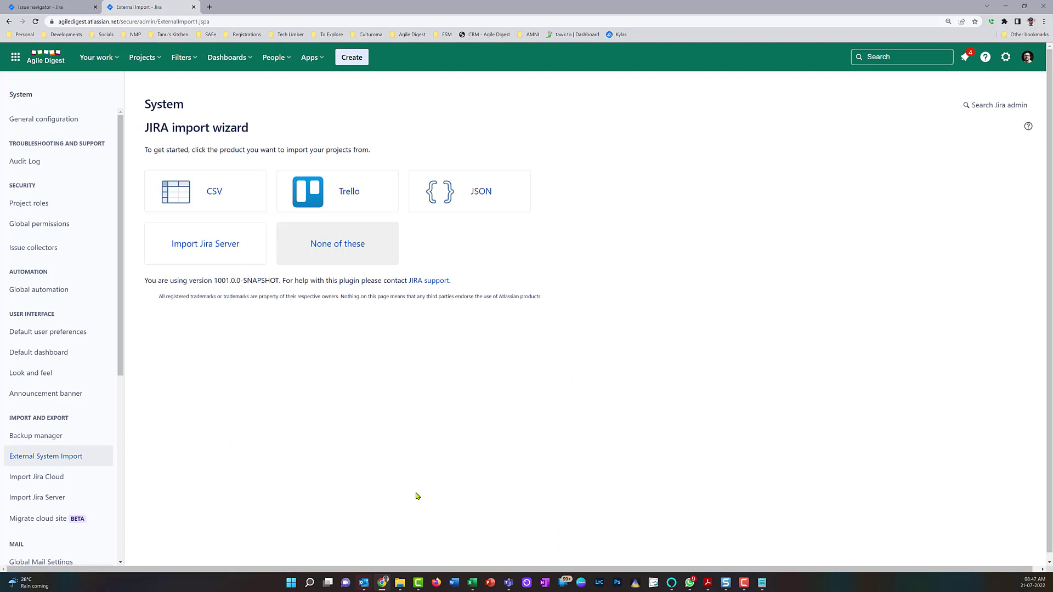
left_click(197, 193)
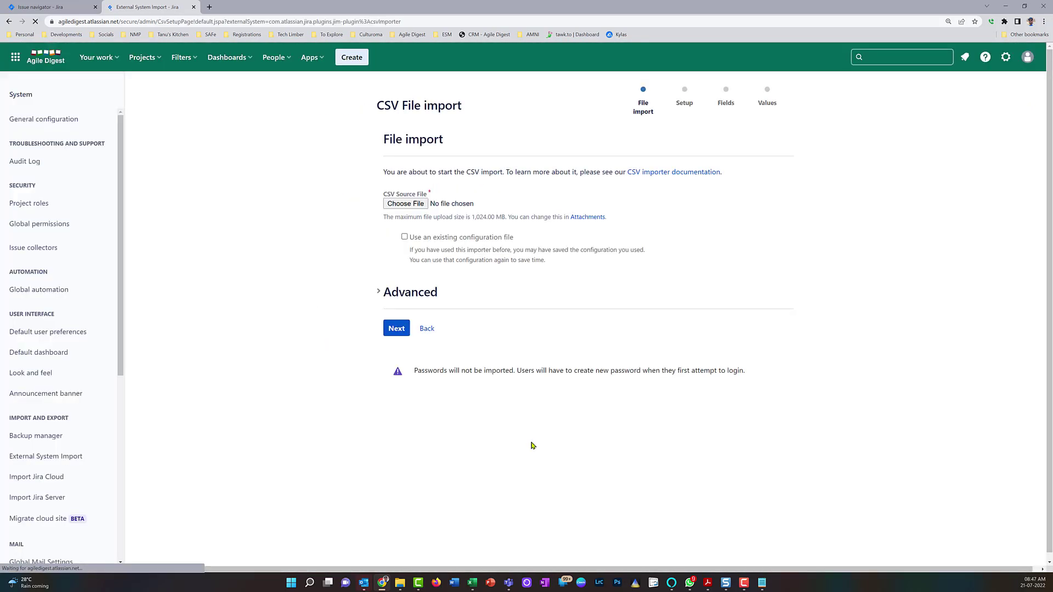
left_click(405, 204)
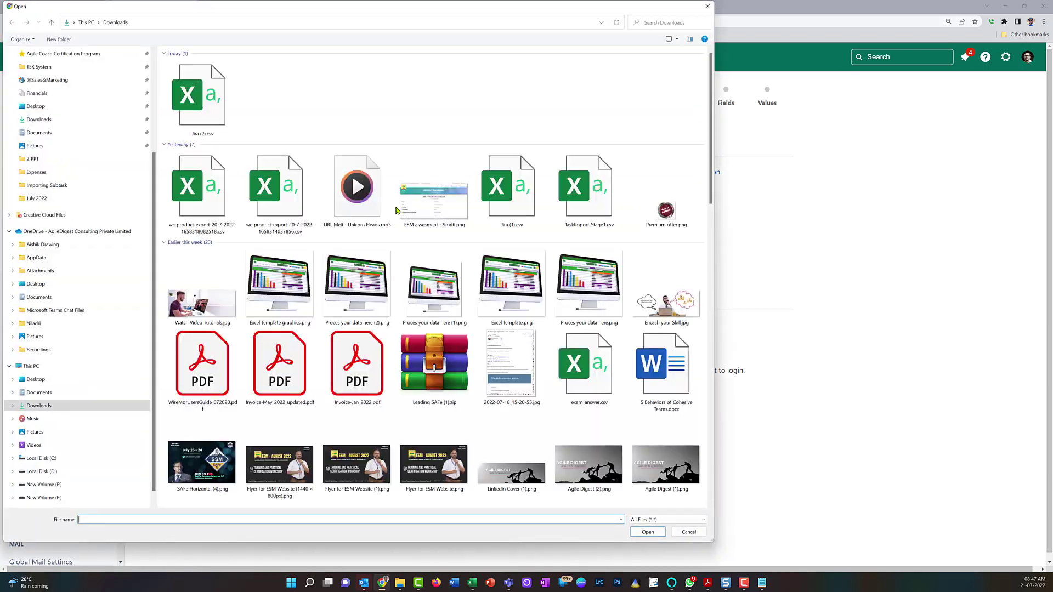
double_click(204, 91)
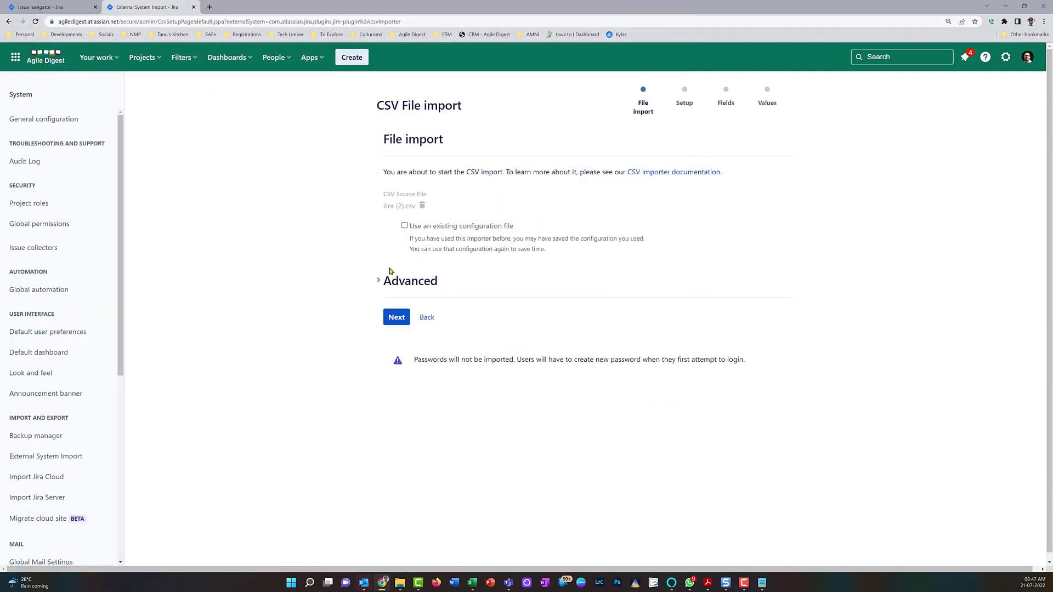
left_click(399, 321)
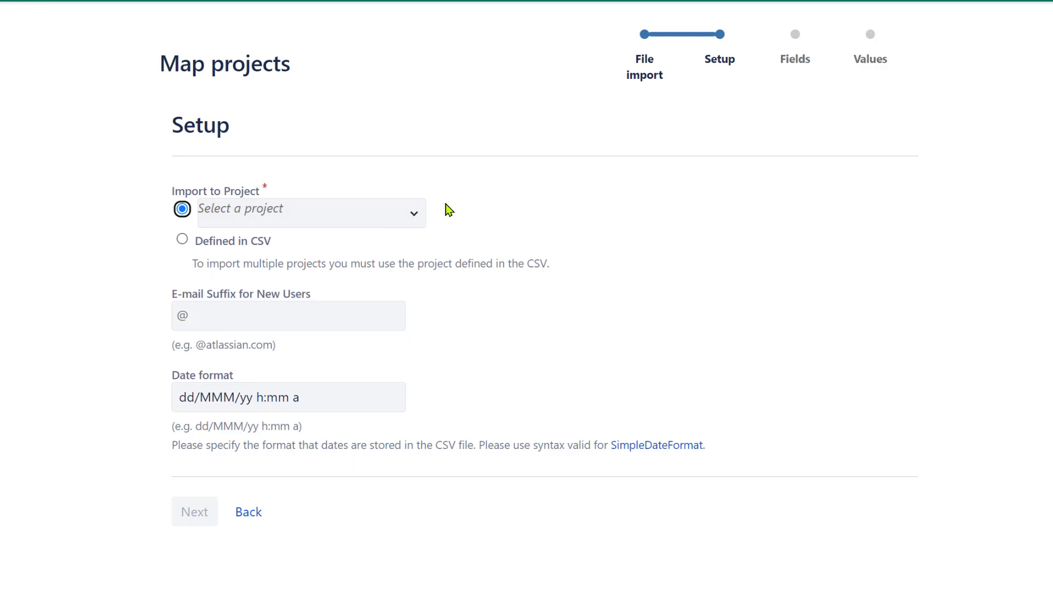
Set the import project to Jira tutorial and continue to the field mapping.
left_click(406, 217)
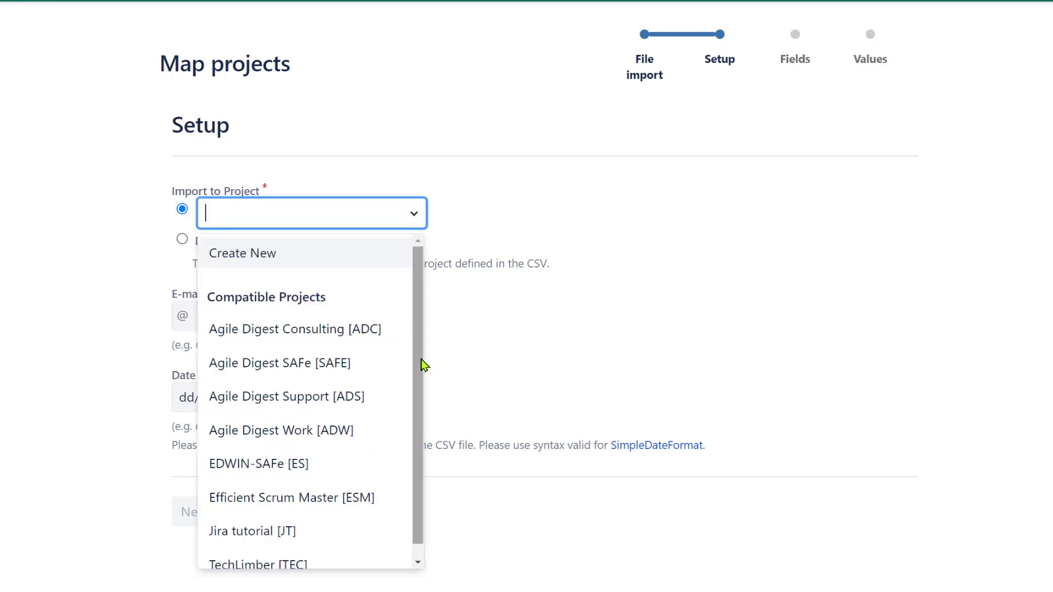
scroll(401, 429, "down", 1)
left_click(295, 520)
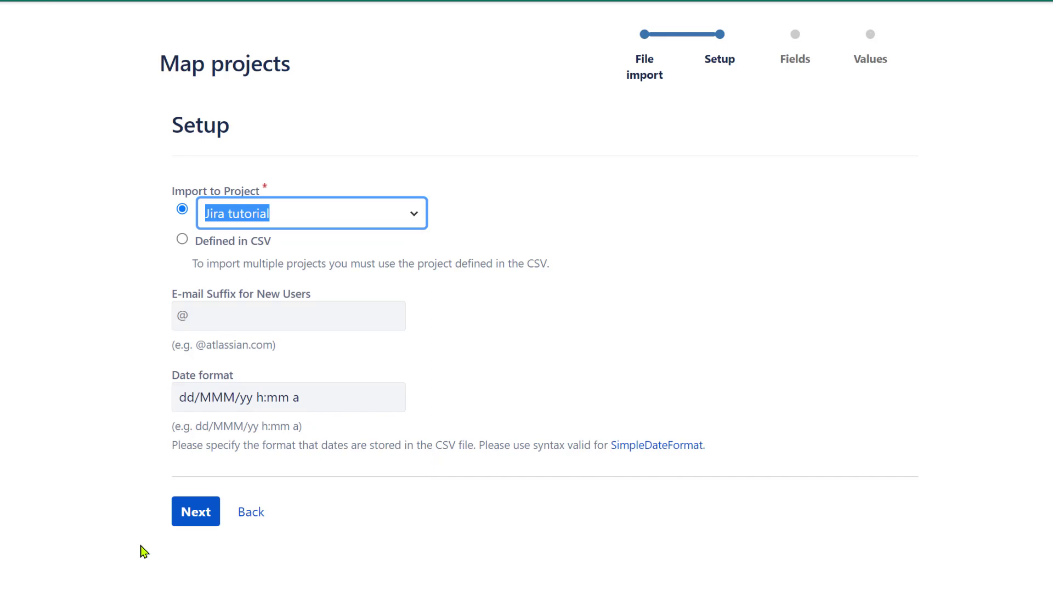
left_click(210, 519)
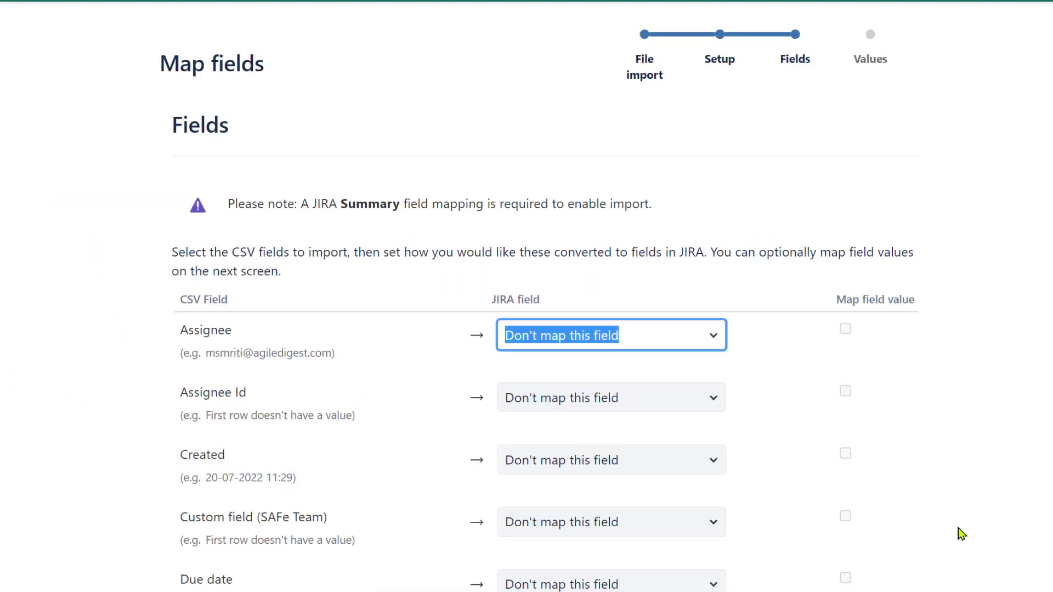
Map the CSV Assignee column to the Jira Assignee field.
scroll(329, 307, "down", 2)
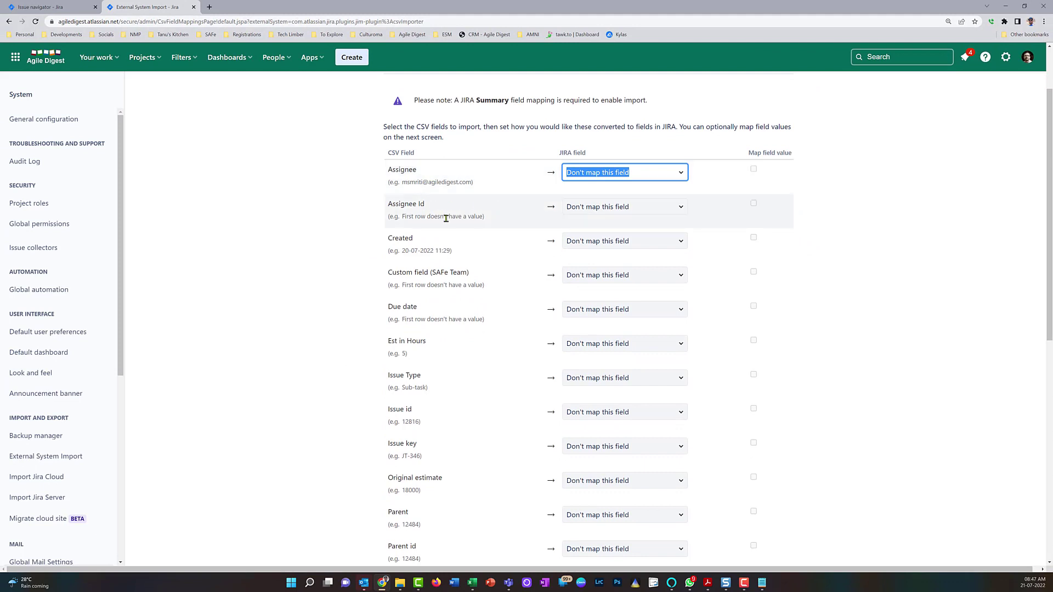
left_click(682, 173)
type("as")
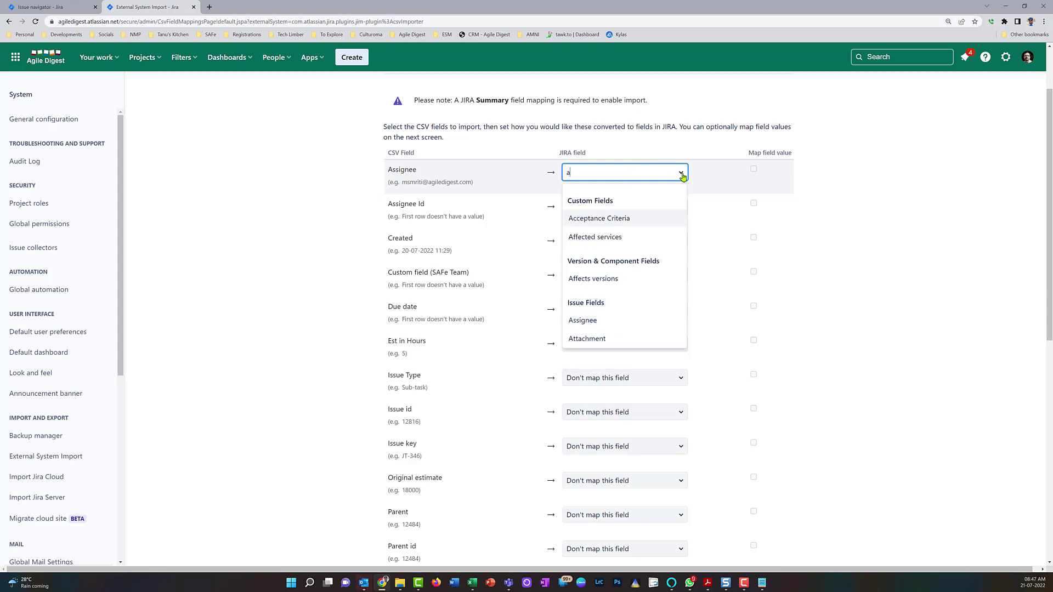
left_click(631, 219)
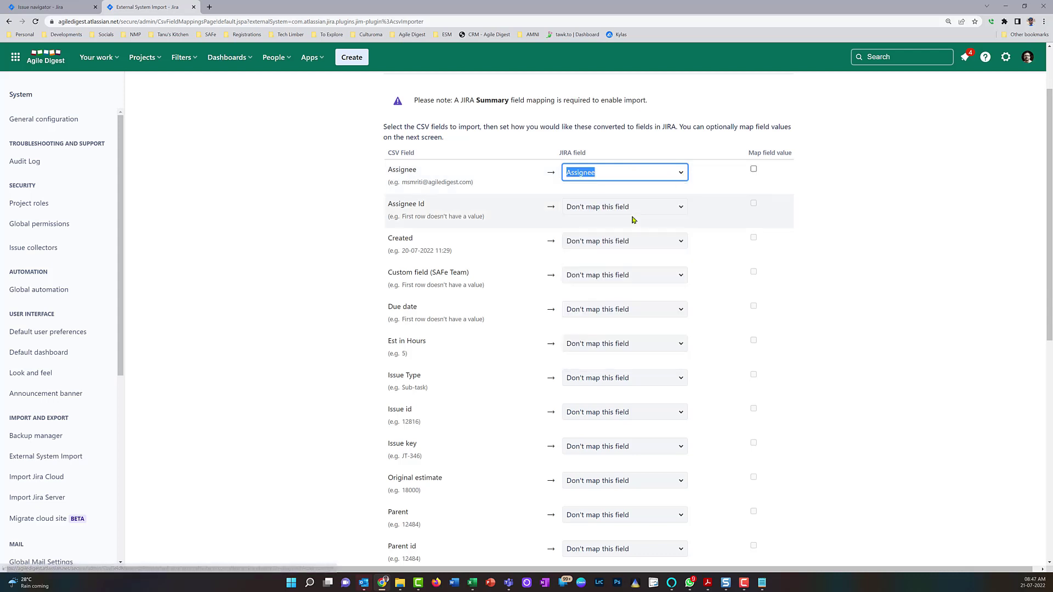
Map the CSV Issue key column to the Jira Issue Key field, checking the column's name in the Excel sheet.
scroll(449, 383, "down", 1)
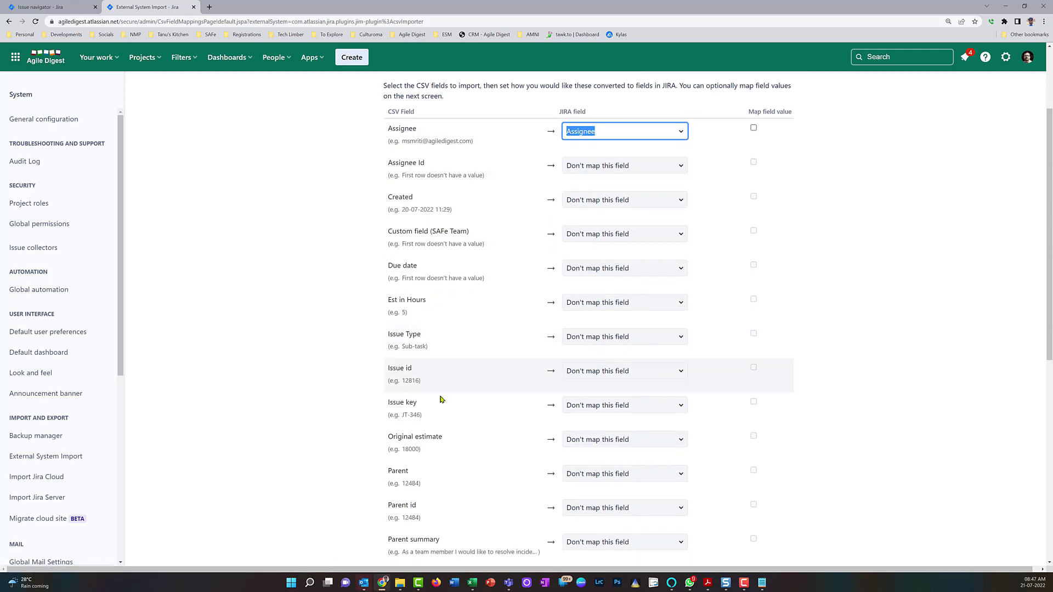
left_click(679, 407)
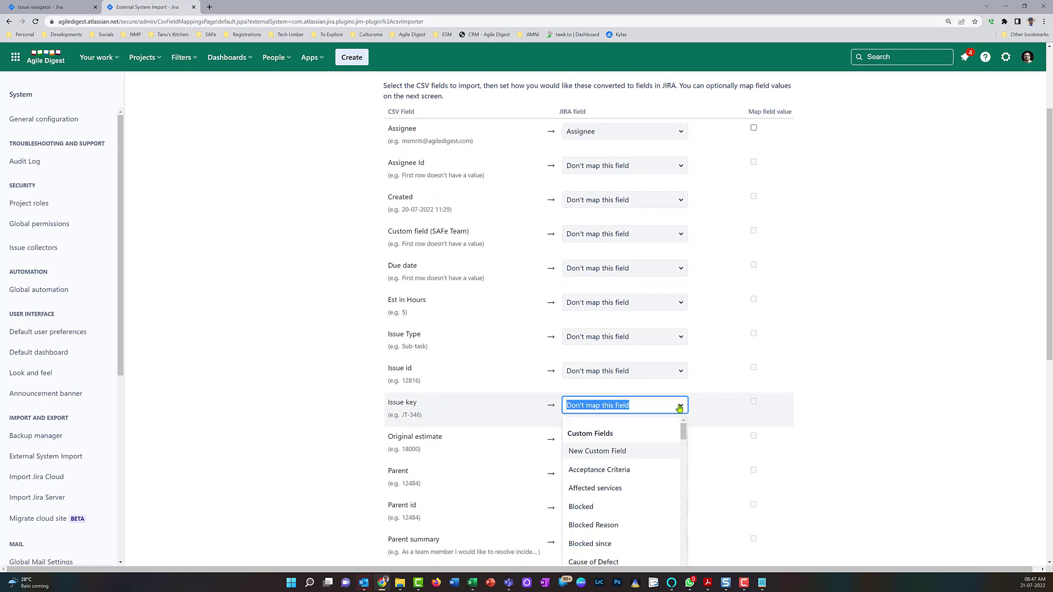
scroll(657, 450, "down", 2)
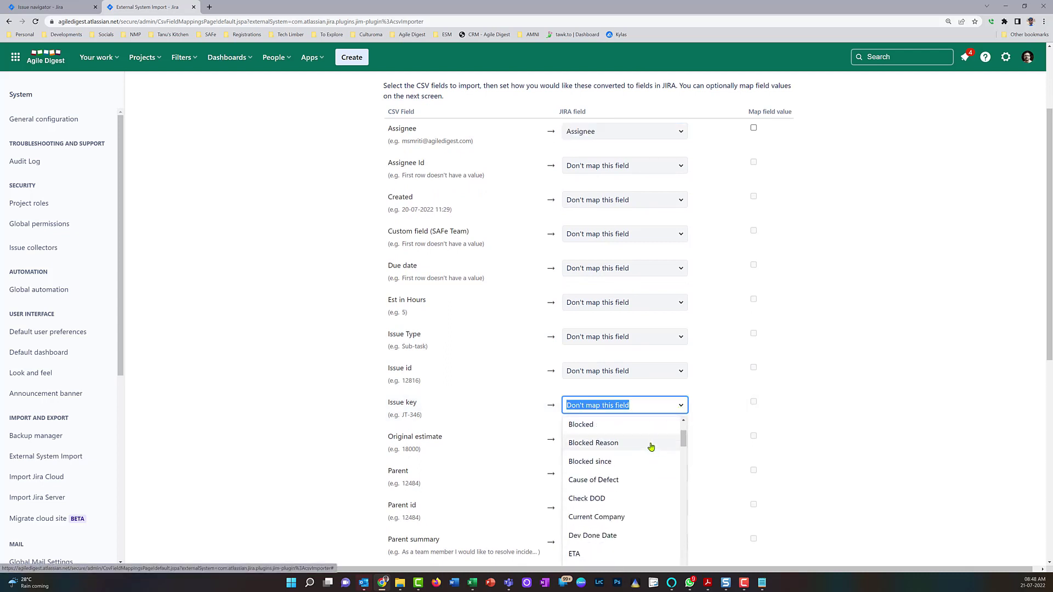
key("Escape")
key("alt+Tab")
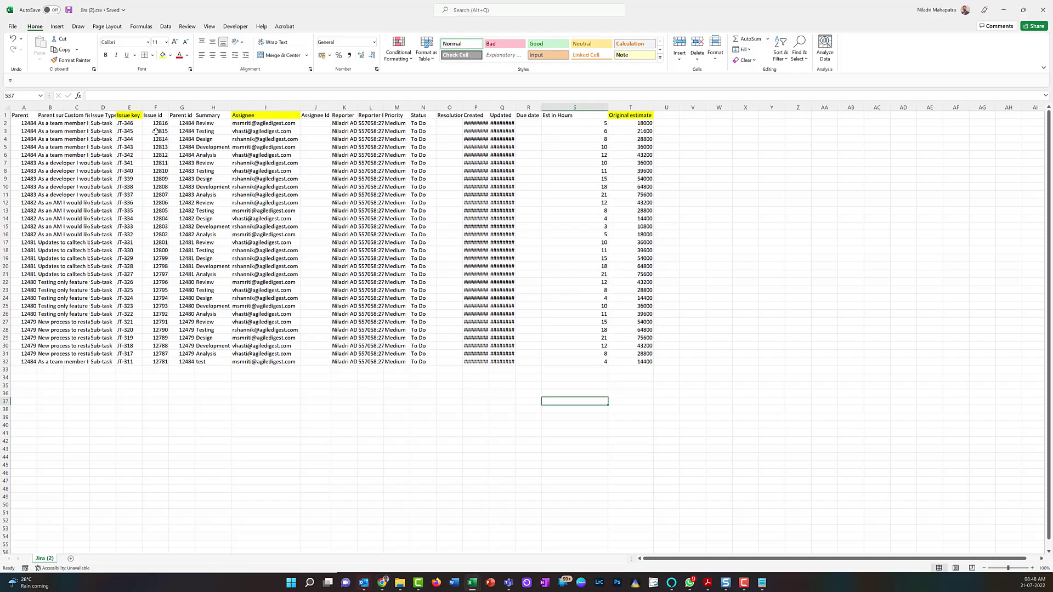
key("alt+Tab")
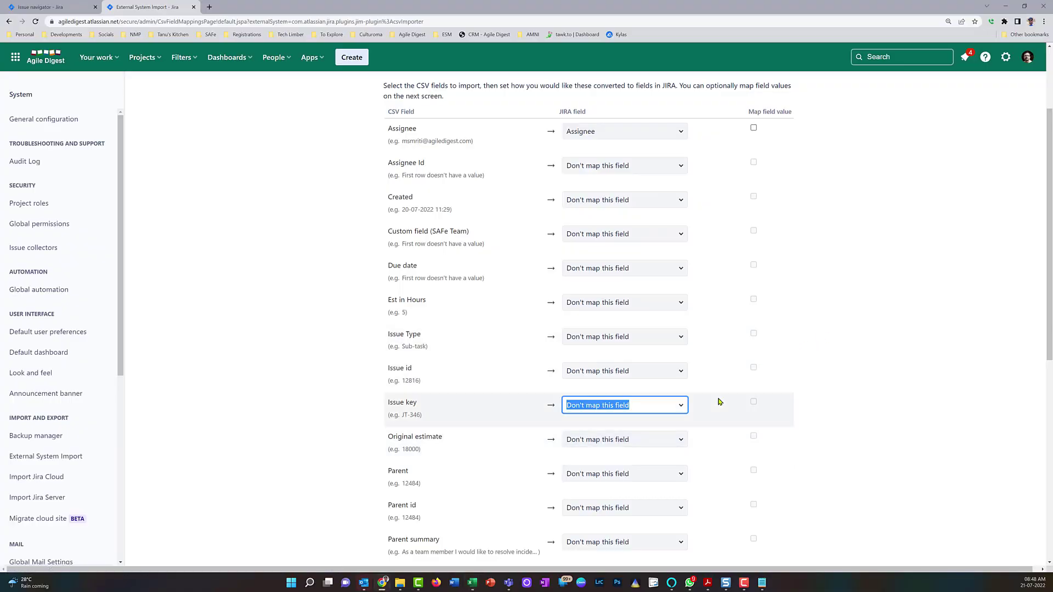
type("issue")
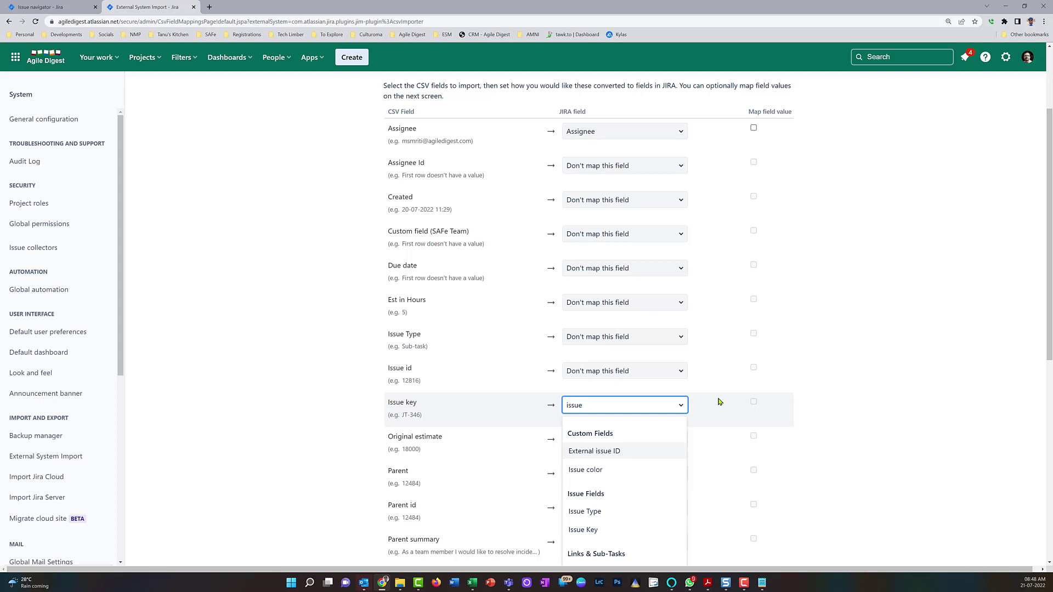
left_click(583, 530)
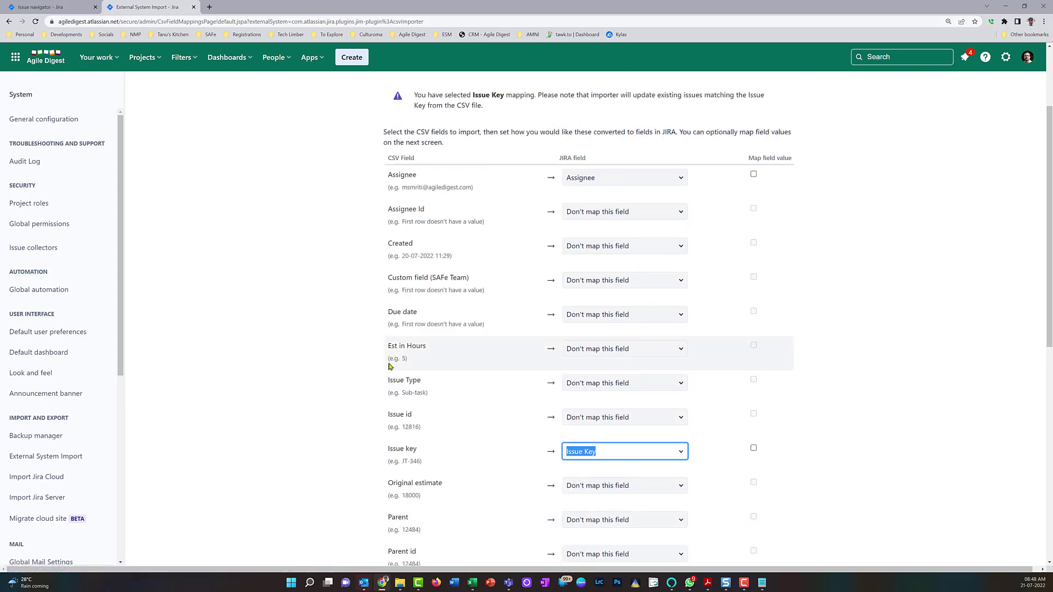
Enable field value mapping for the Issue key and Assignee columns.
left_click(754, 449)
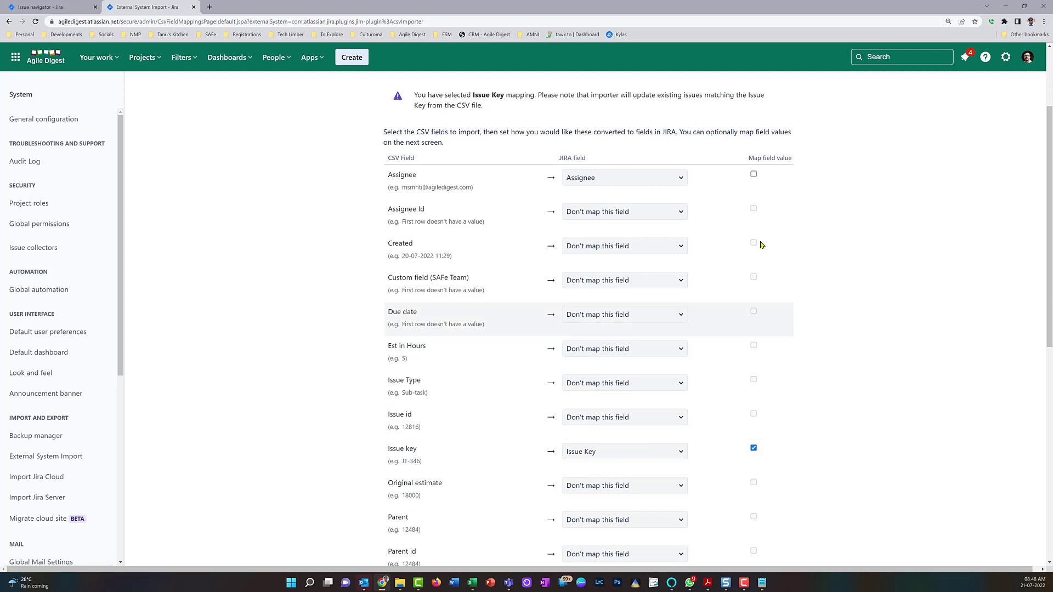
left_click(754, 174)
scroll(351, 428, "down", 3)
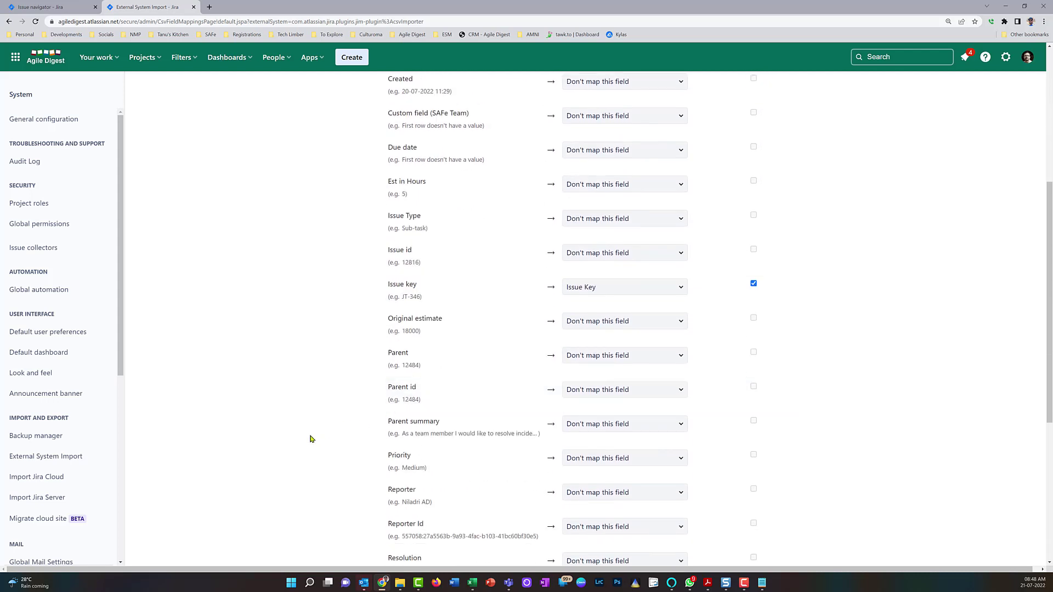
Map the CSV Original estimate column to the Jira Original Estimate (in seconds) field.
scroll(310, 439, "down", 2)
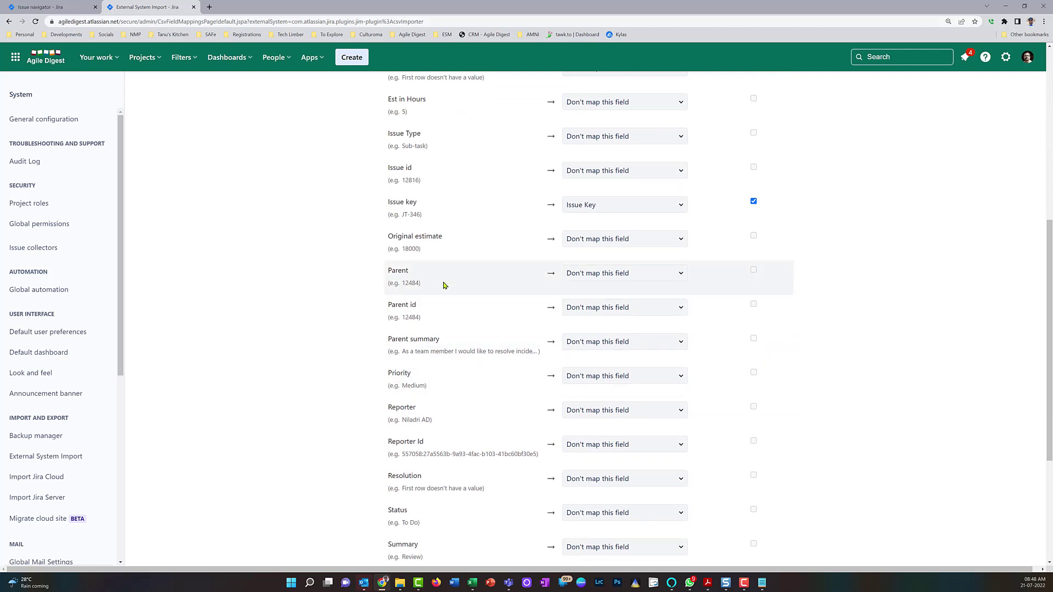
scroll(459, 288, "down", 2)
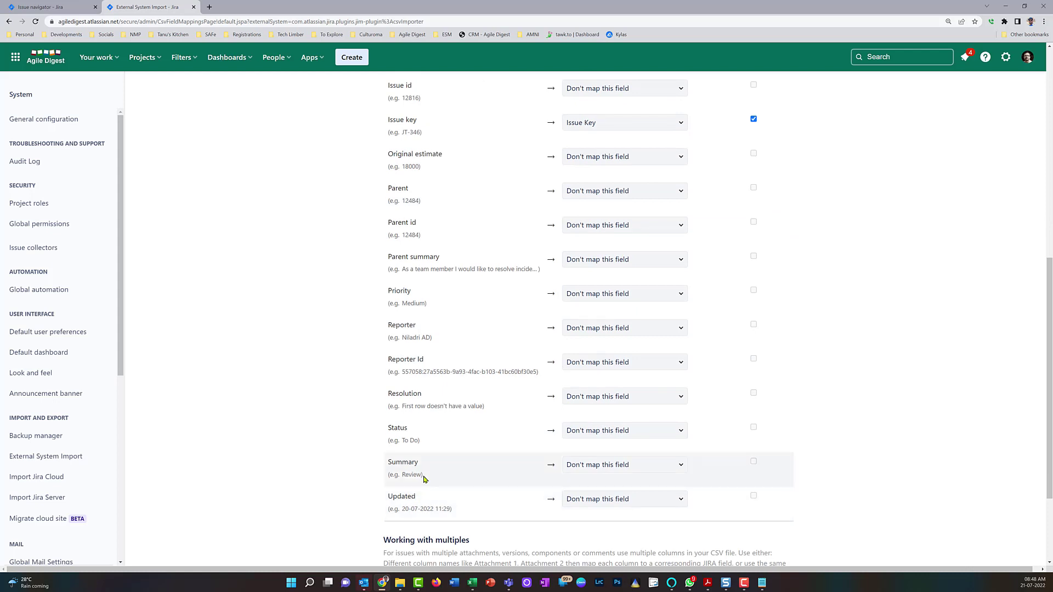
scroll(423, 478, "up", 2)
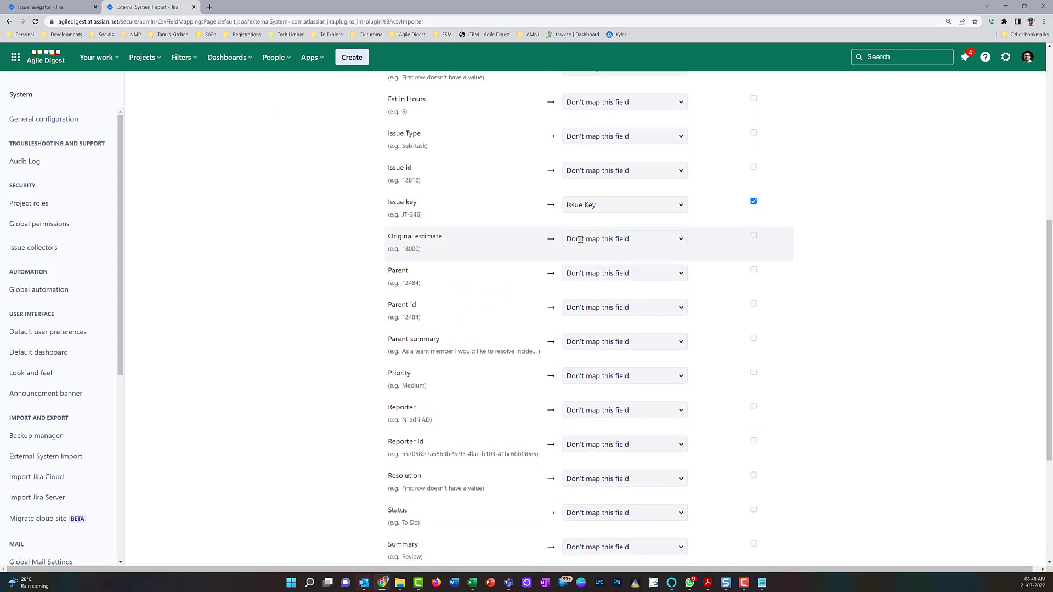
left_click(678, 239)
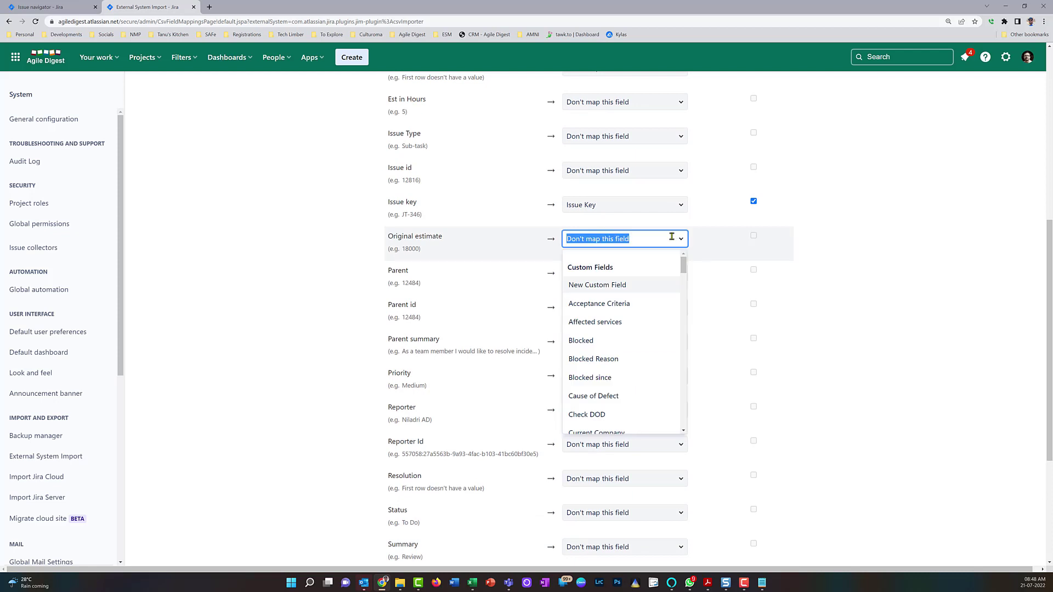
type("or")
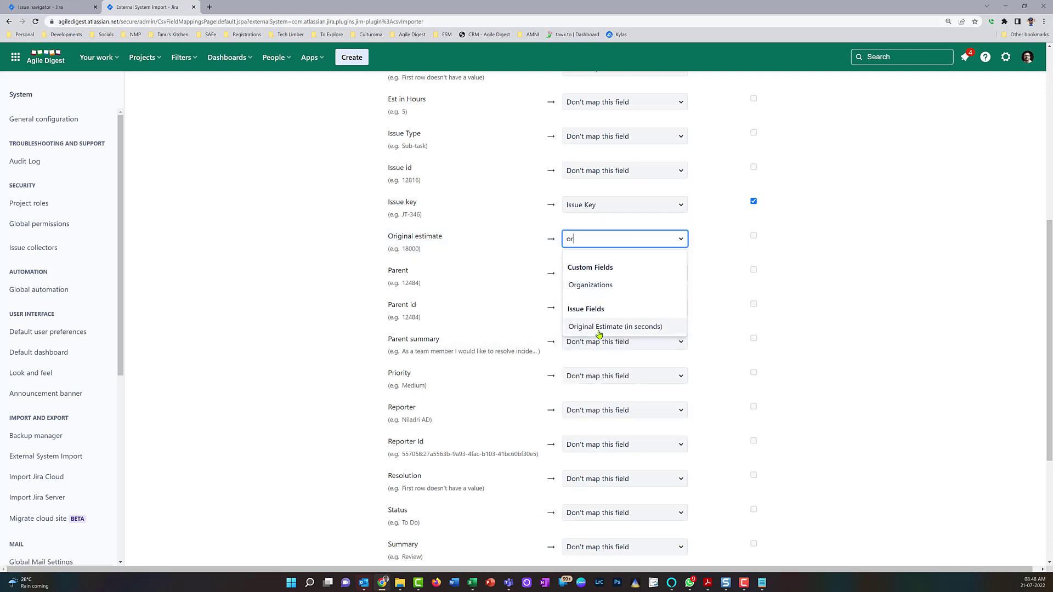
left_click(631, 328)
left_click(309, 383)
Map the CSV Summary column to the Jira Summary field and enable value mapping for it.
scroll(309, 385, "down", 4)
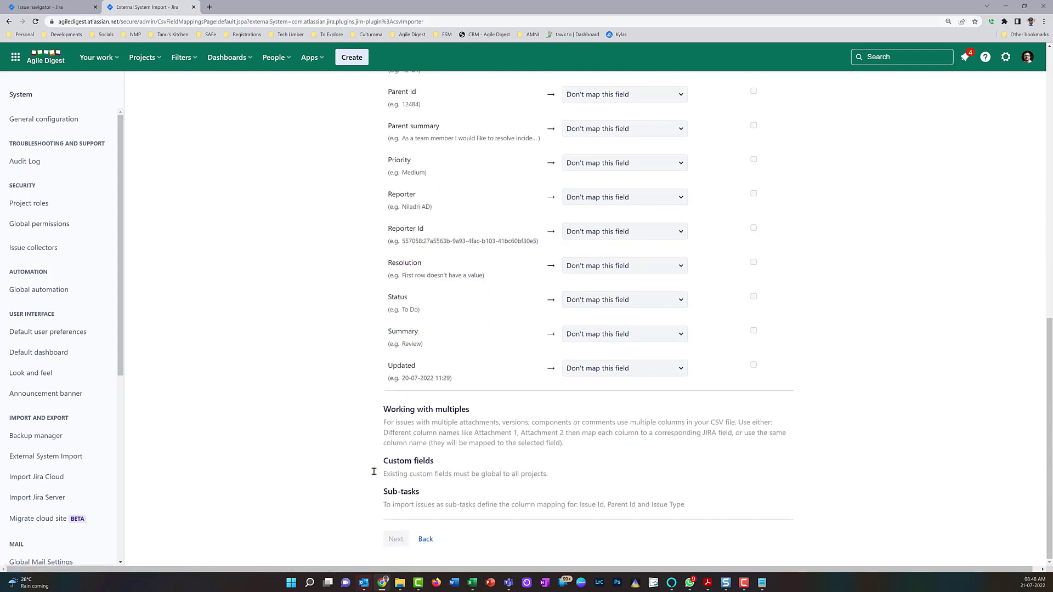
left_click(680, 336)
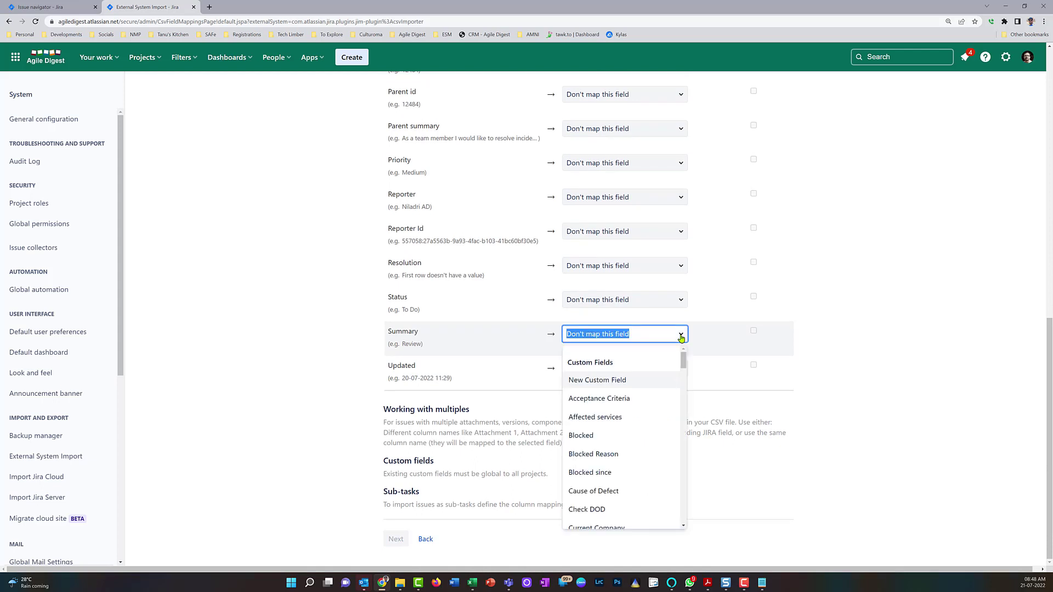
type("su")
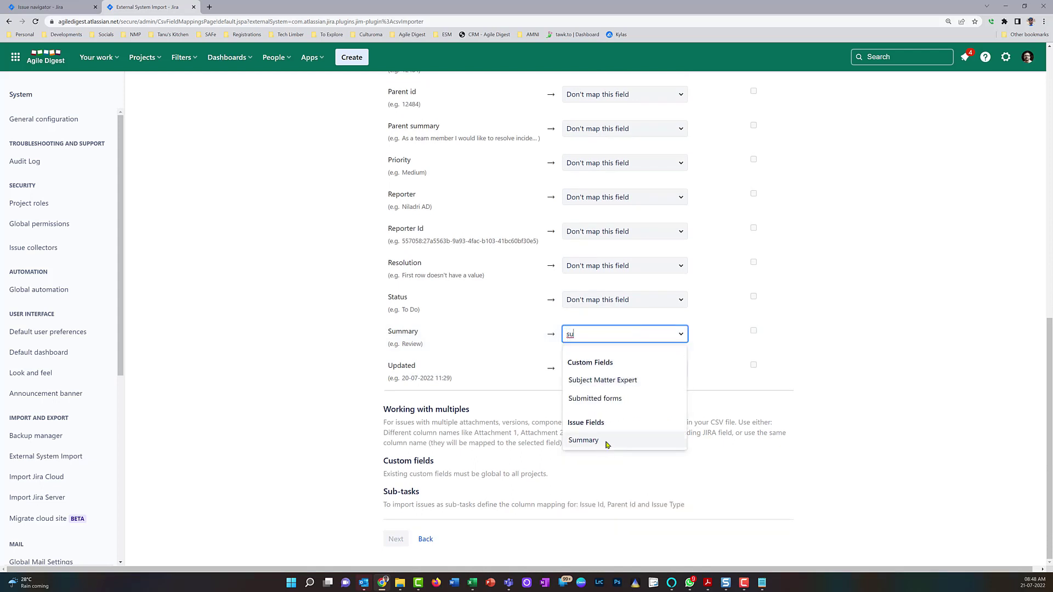
left_click(607, 443)
left_click(753, 331)
Enable value mapping for the Original estimate column and continue to the value mapping page.
scroll(830, 365, "up", 3)
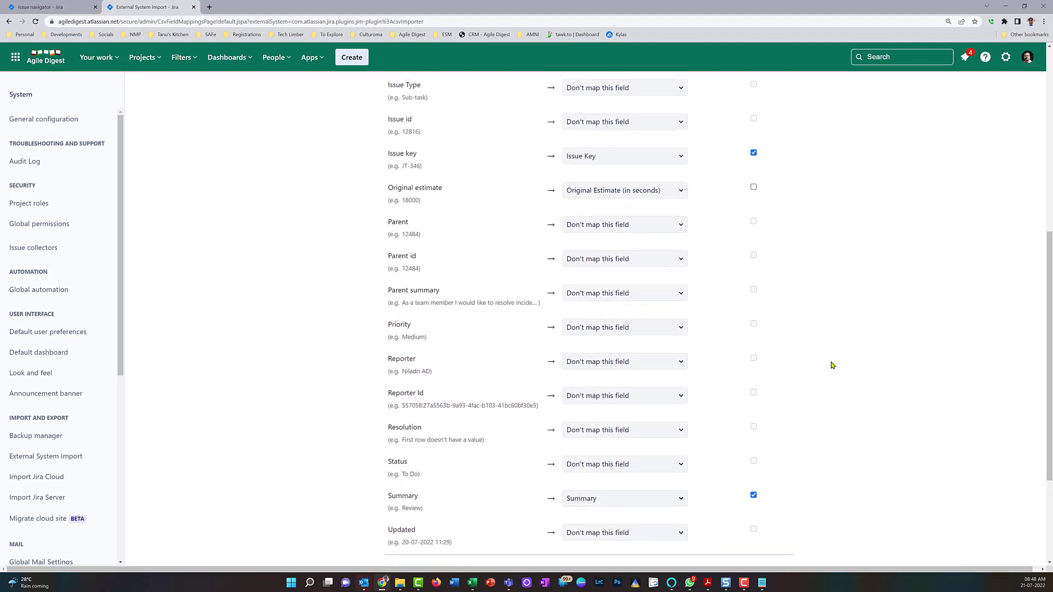
left_click(754, 188)
scroll(834, 417, "up", 6)
scroll(839, 433, "down", 6)
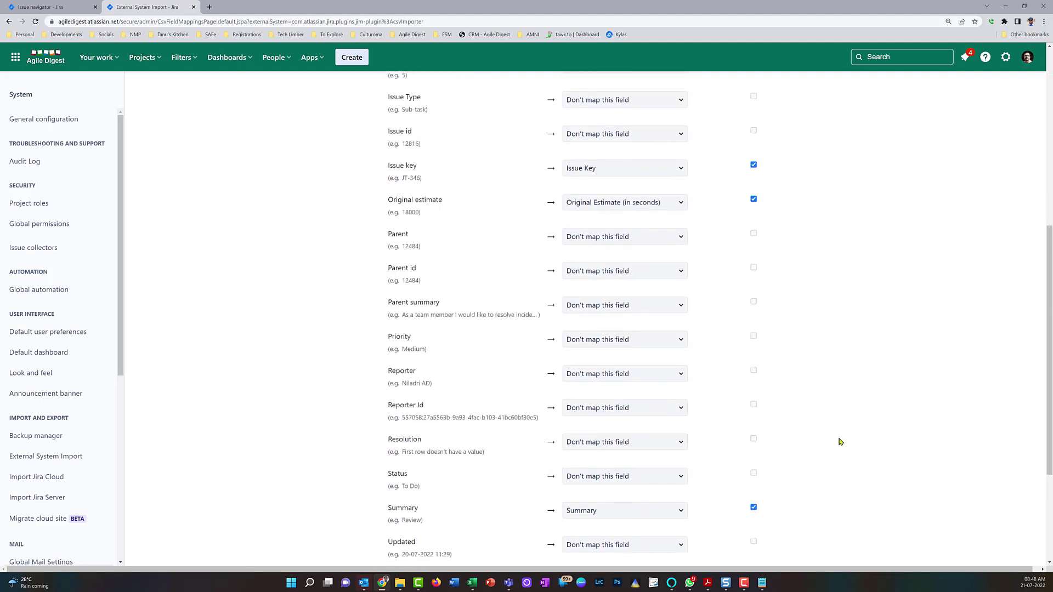
scroll(840, 441, "down", 3)
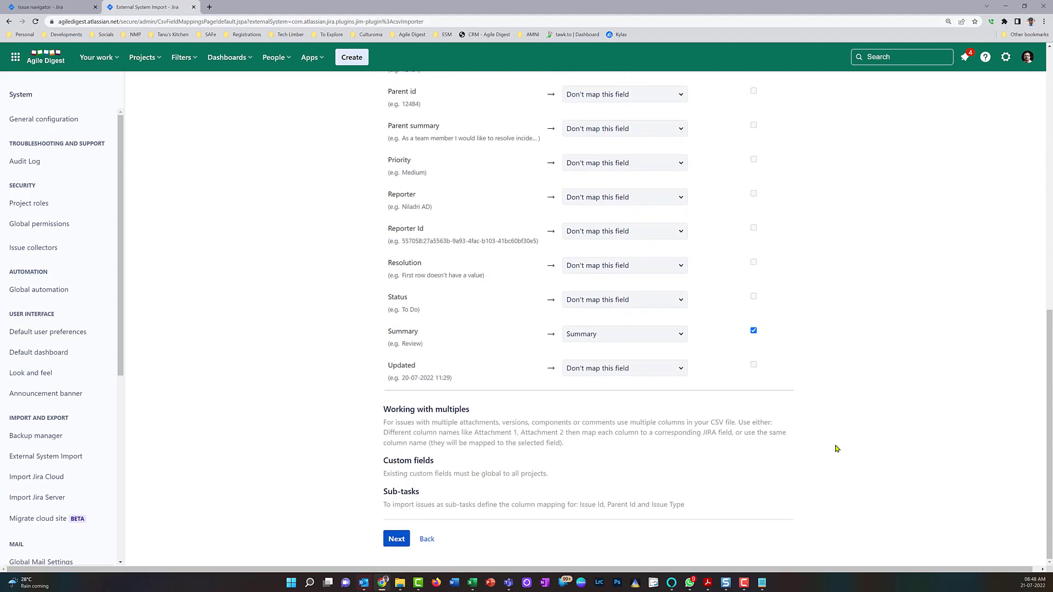
left_click(396, 540)
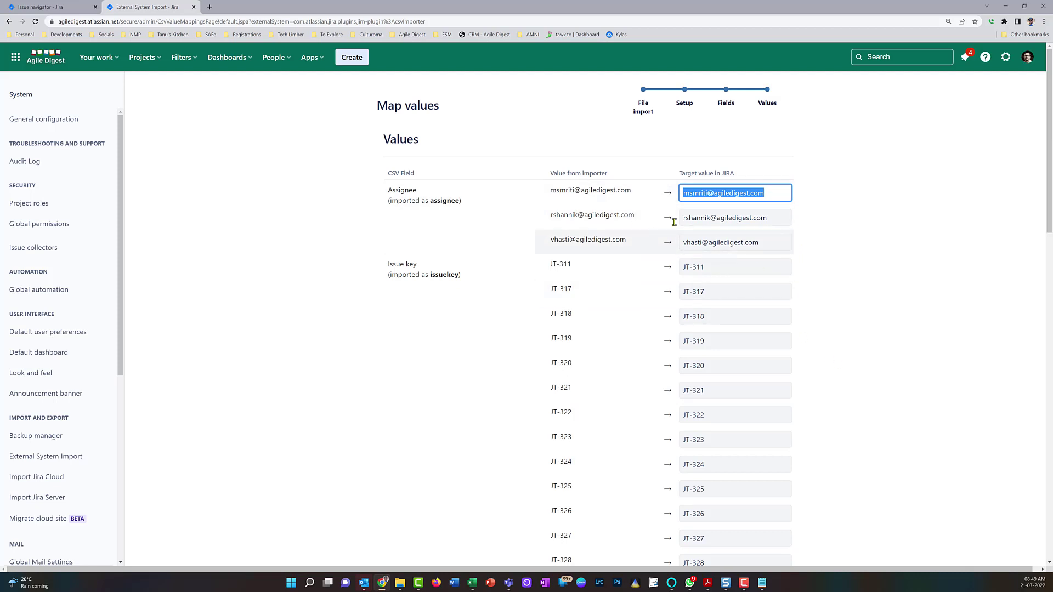
Review the imported values and their Jira target values for assignees and issue keys.
scroll(828, 420, "down", 2)
scroll(830, 421, "down", 14)
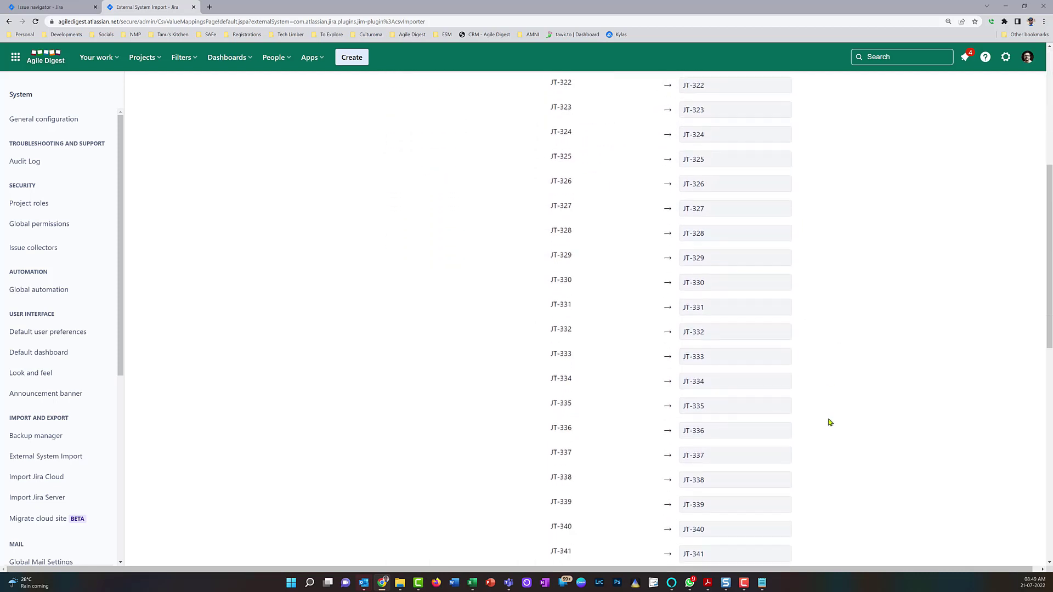
scroll(830, 424, "down", 2)
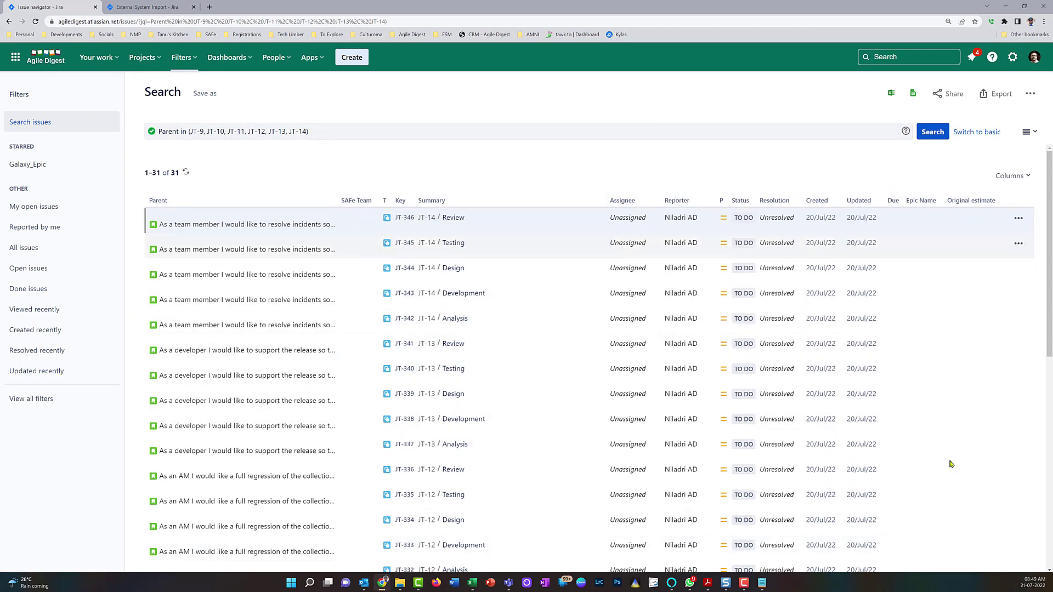
Rerun the issue search for the sub-tasks of JT-9 to JT-14 and examine their assignees and original estimates.
left_click(933, 133)
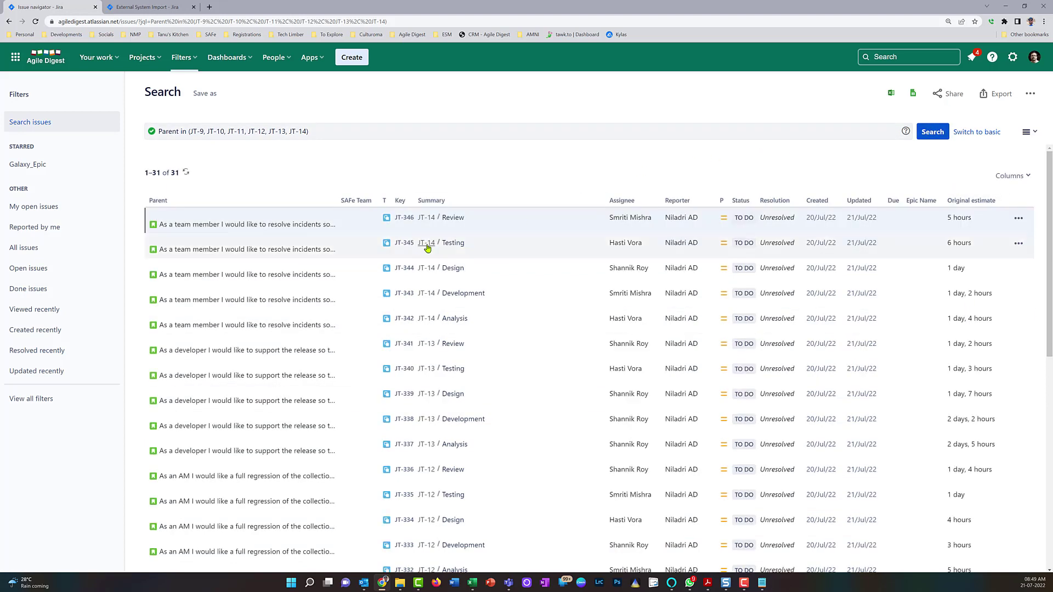
scroll(616, 384, "down", 4)
scroll(615, 419, "down", 5)
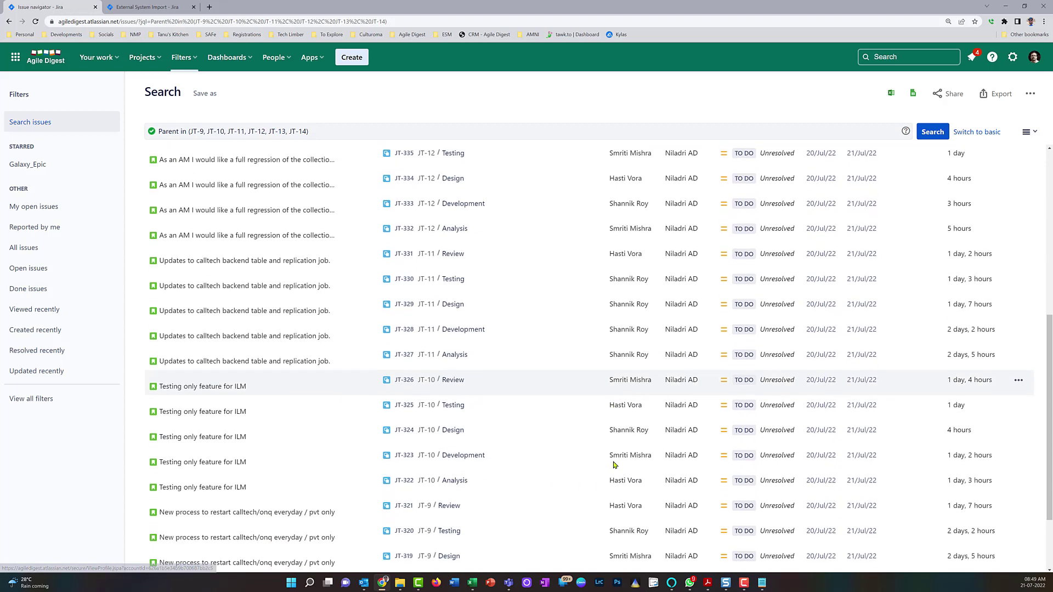
scroll(614, 496, "up", 7)
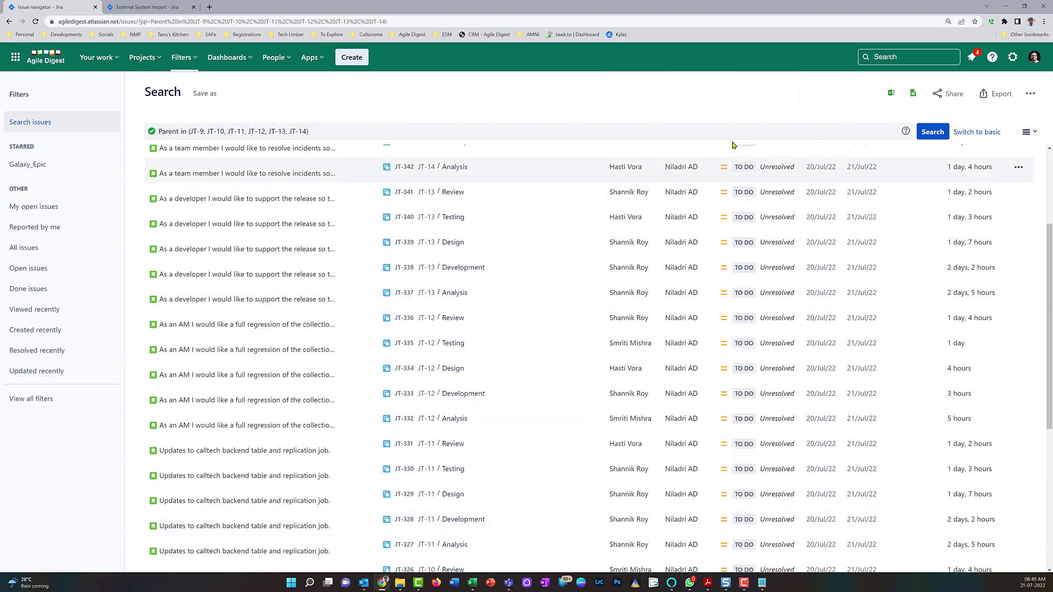
scroll(976, 189, "up", 3)
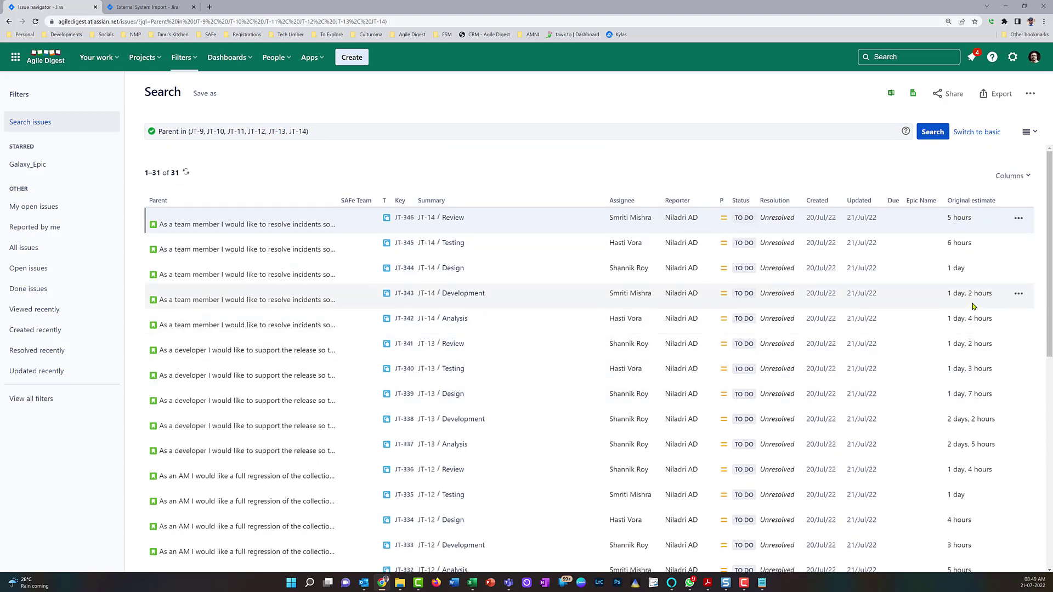
scroll(968, 378, "down", 3)
scroll(967, 380, "up", 3)
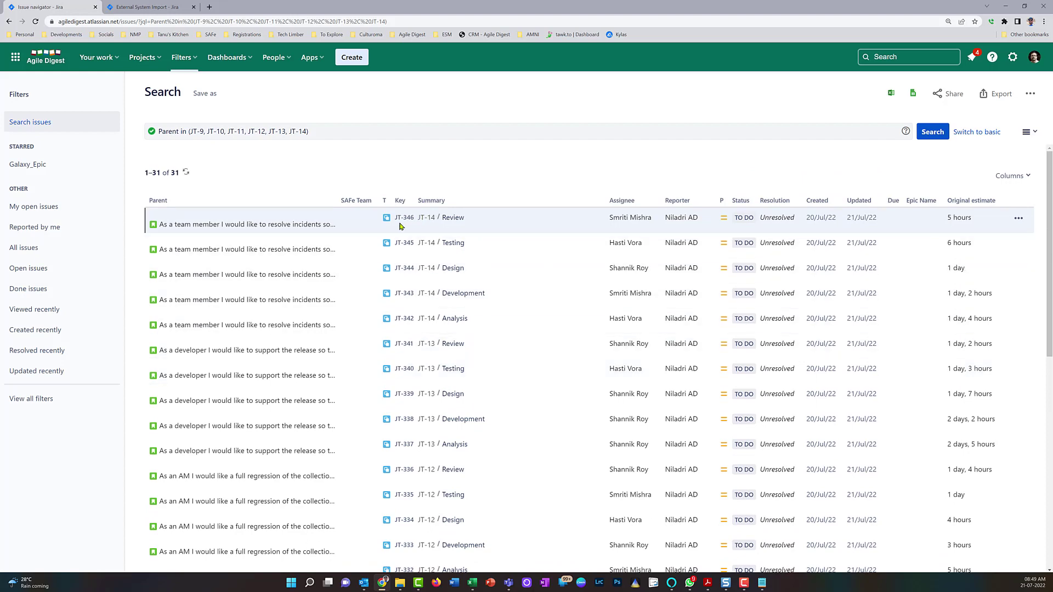
Compare the assignee and estimate of JT-346 and JT-343 in the Excel sheet with the Jira search results.
key("alt+Tab")
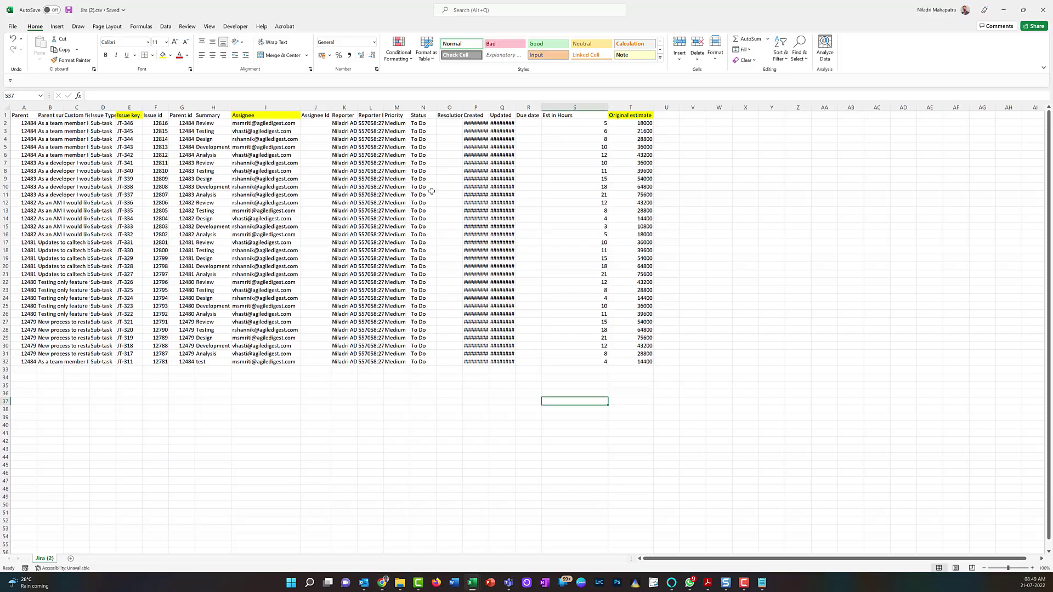
left_click(124, 124)
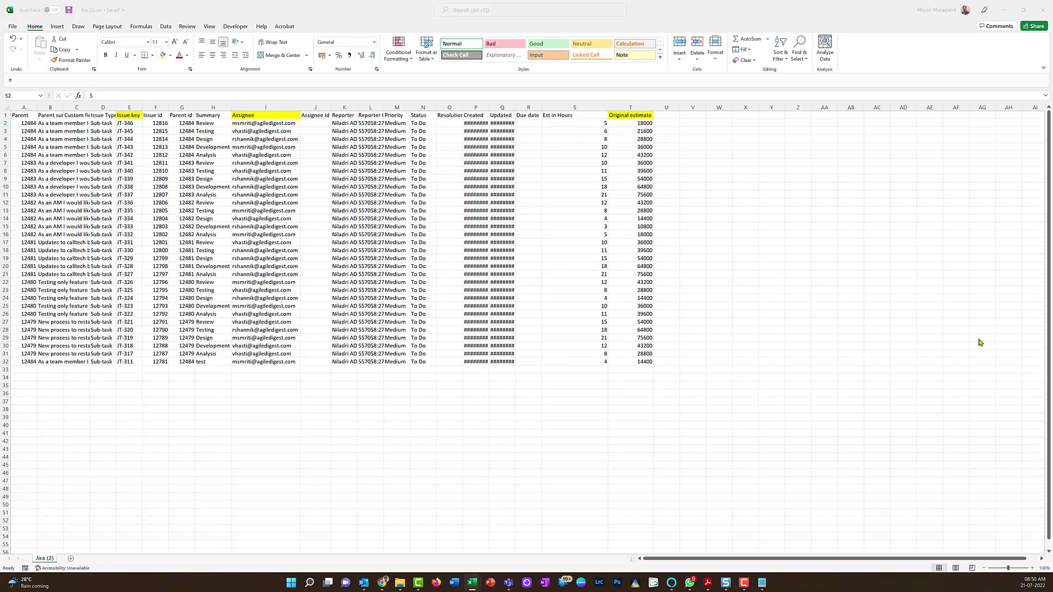
key("alt+Tab")
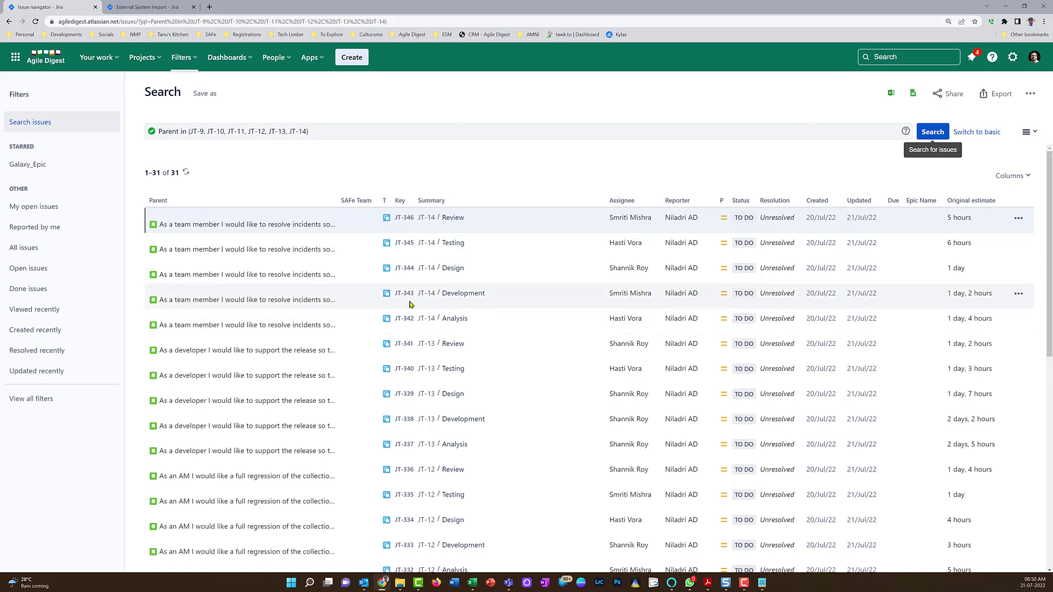
key("alt+Tab")
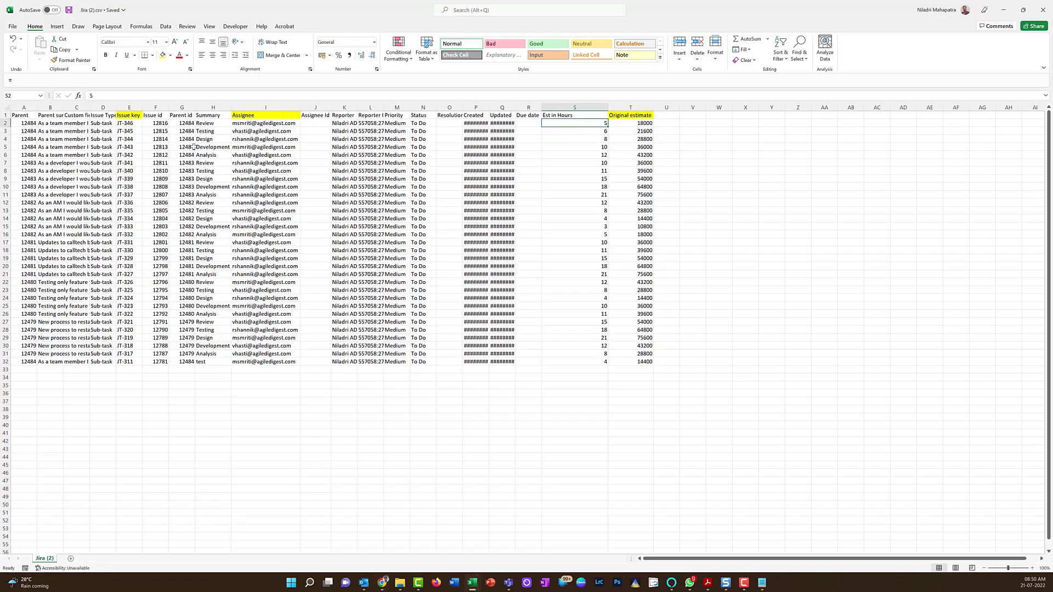
left_click(128, 148)
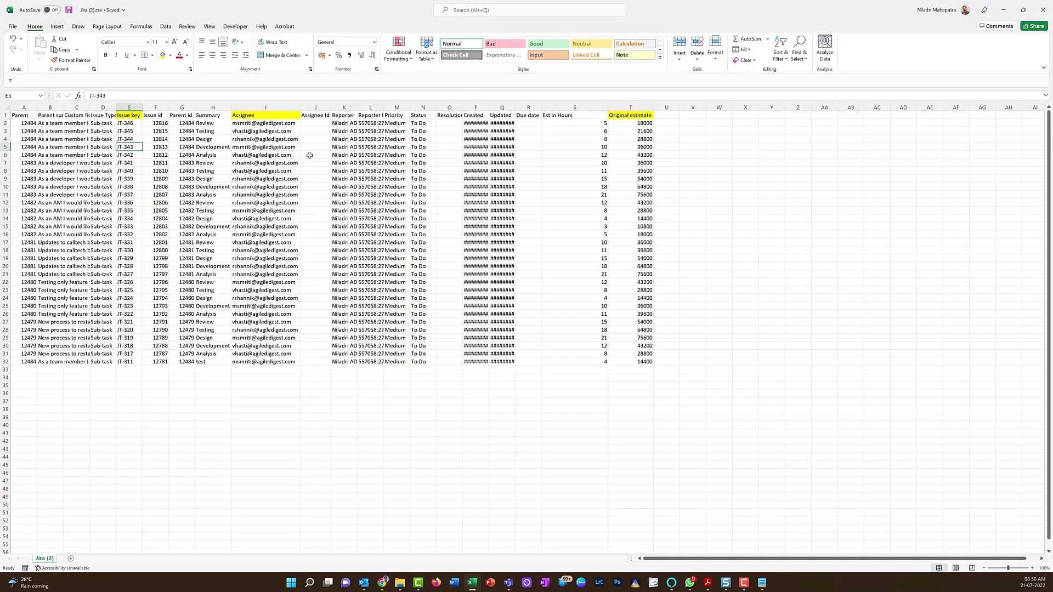
left_click(3, 147)
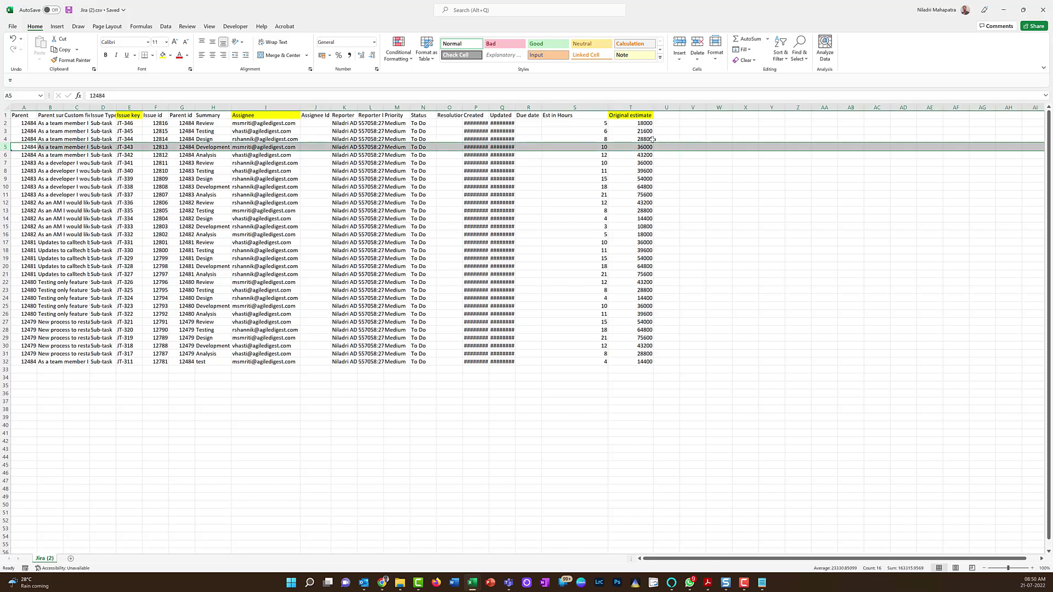
key("alt+Tab")
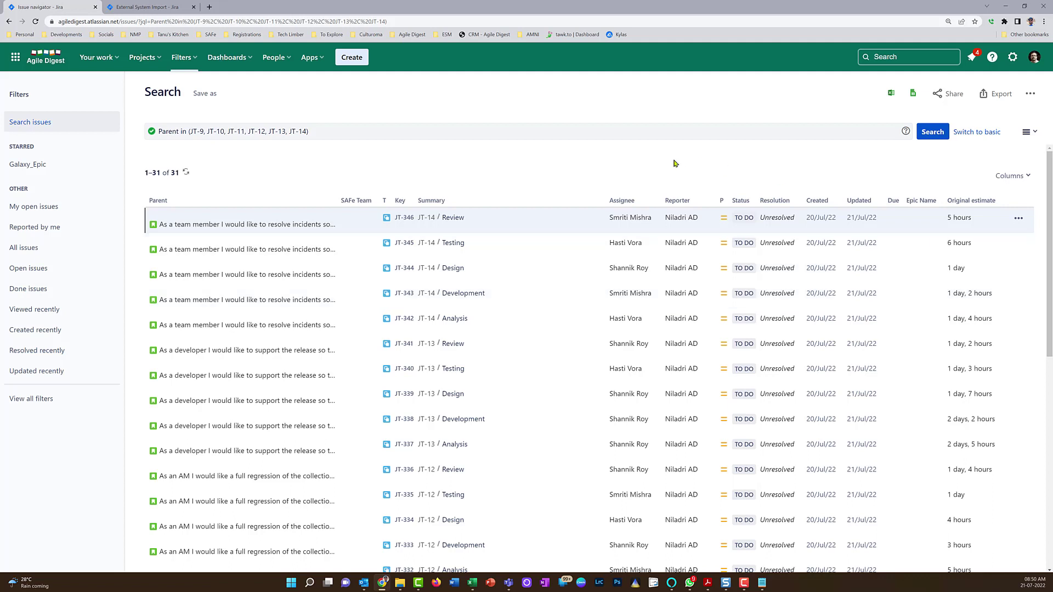
Open the backlog of the Jira tutorial project and inspect the subtask assignees of story JT-12.
left_click(182, 59)
left_click(142, 58)
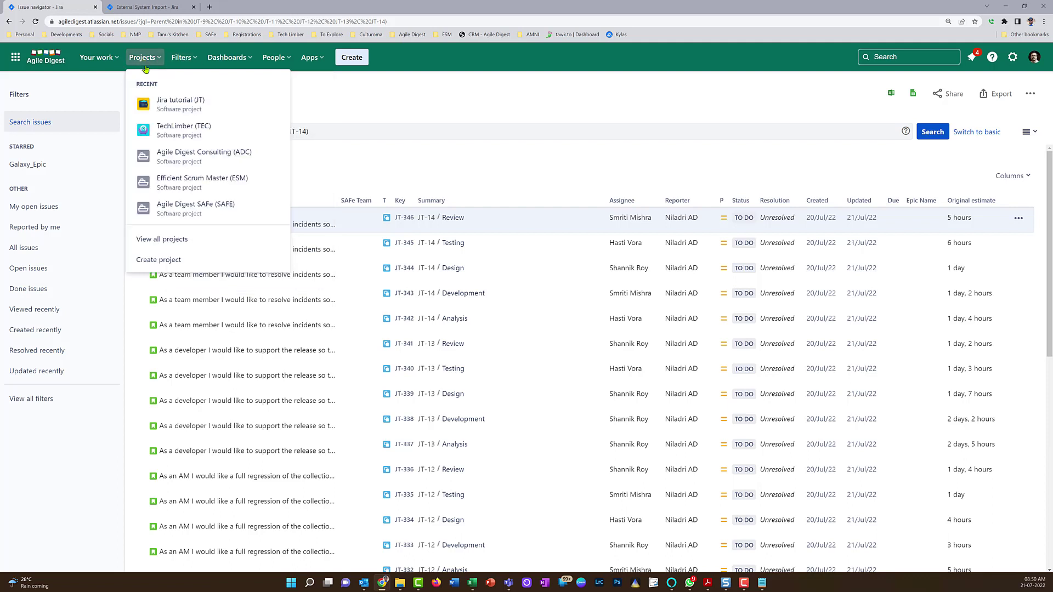
left_click(170, 105)
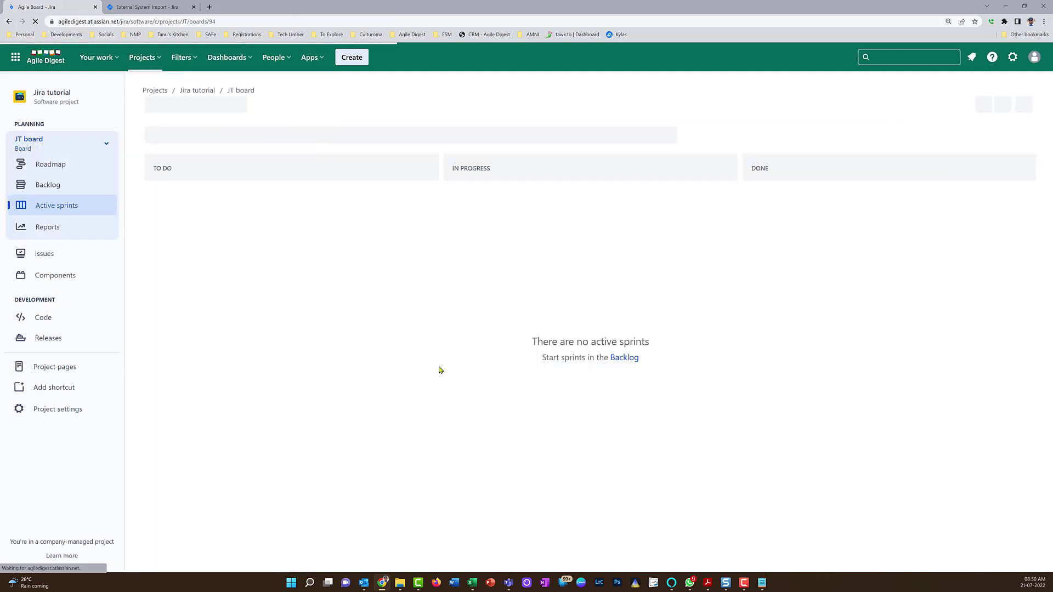
left_click(49, 230)
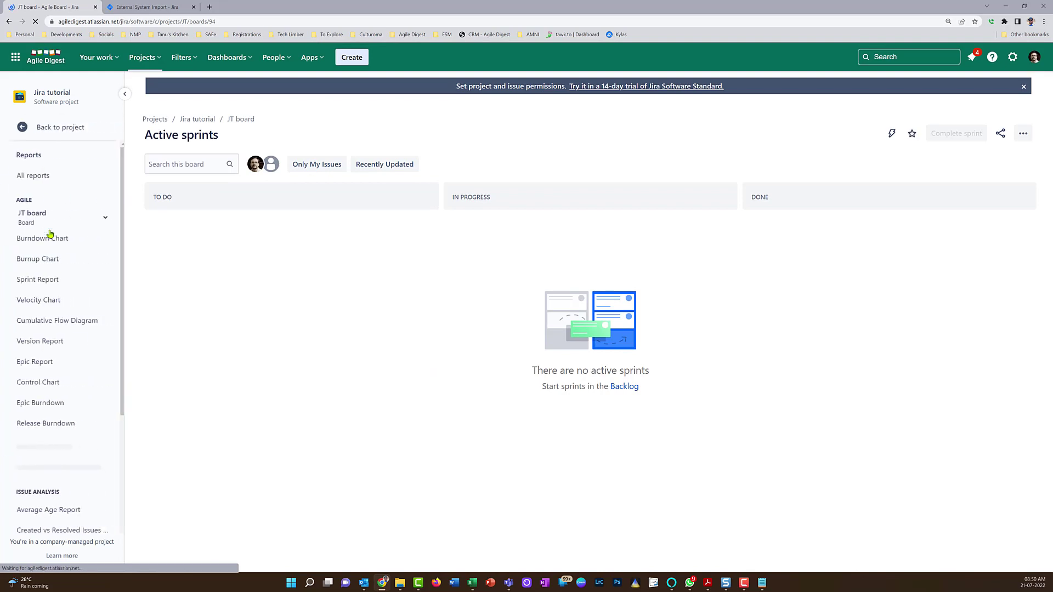
left_click(48, 131)
left_click(49, 186)
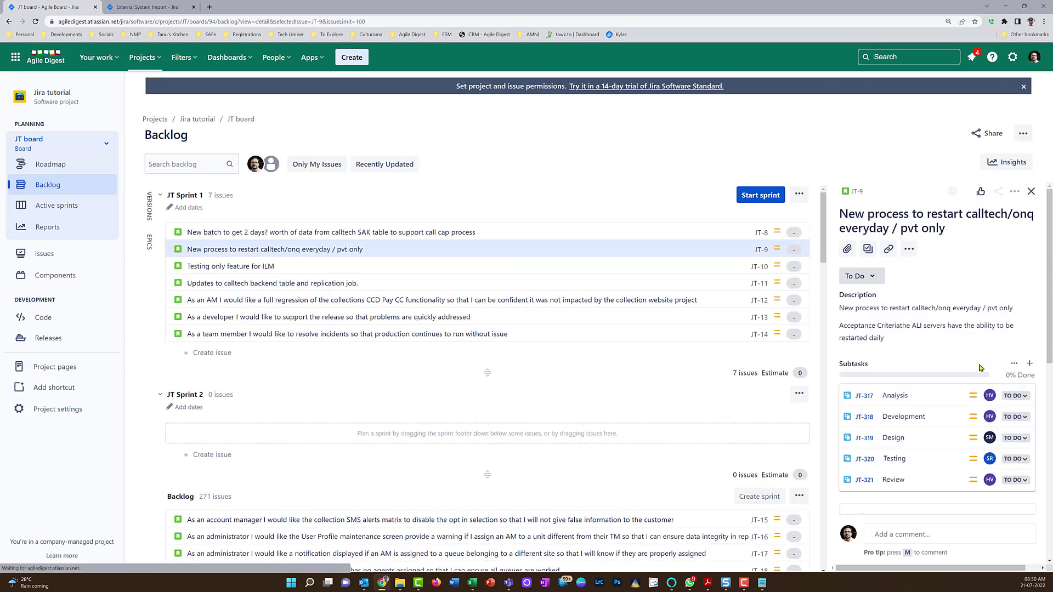
left_click(318, 301)
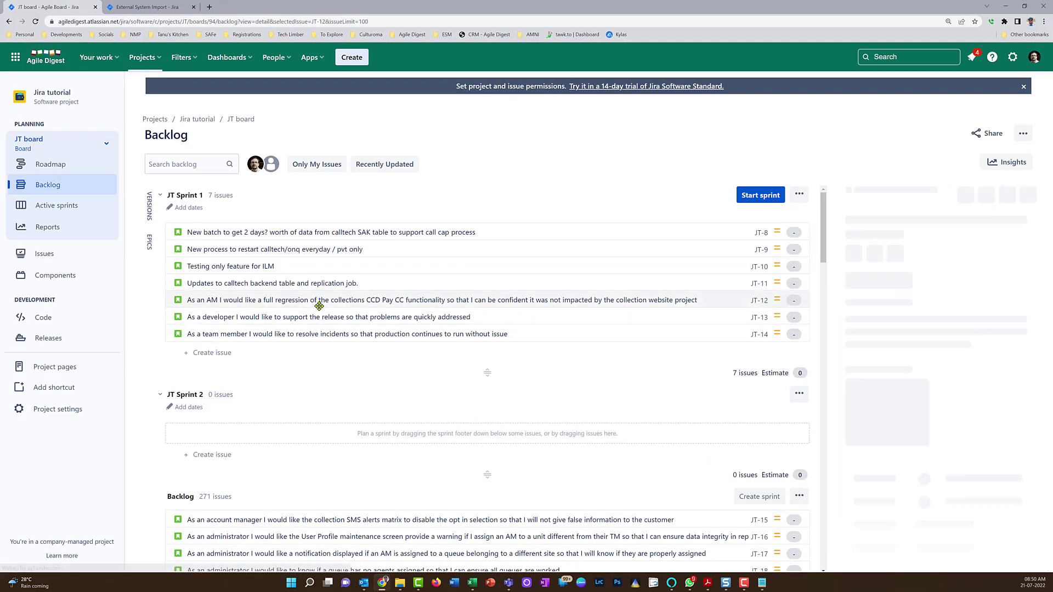
scroll(978, 422, "down", 2)
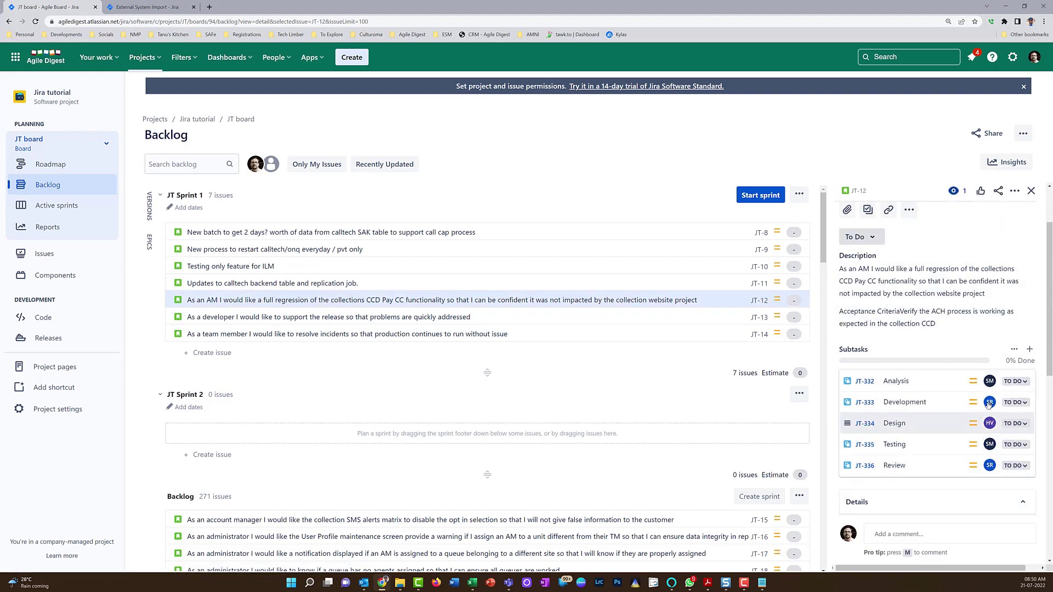